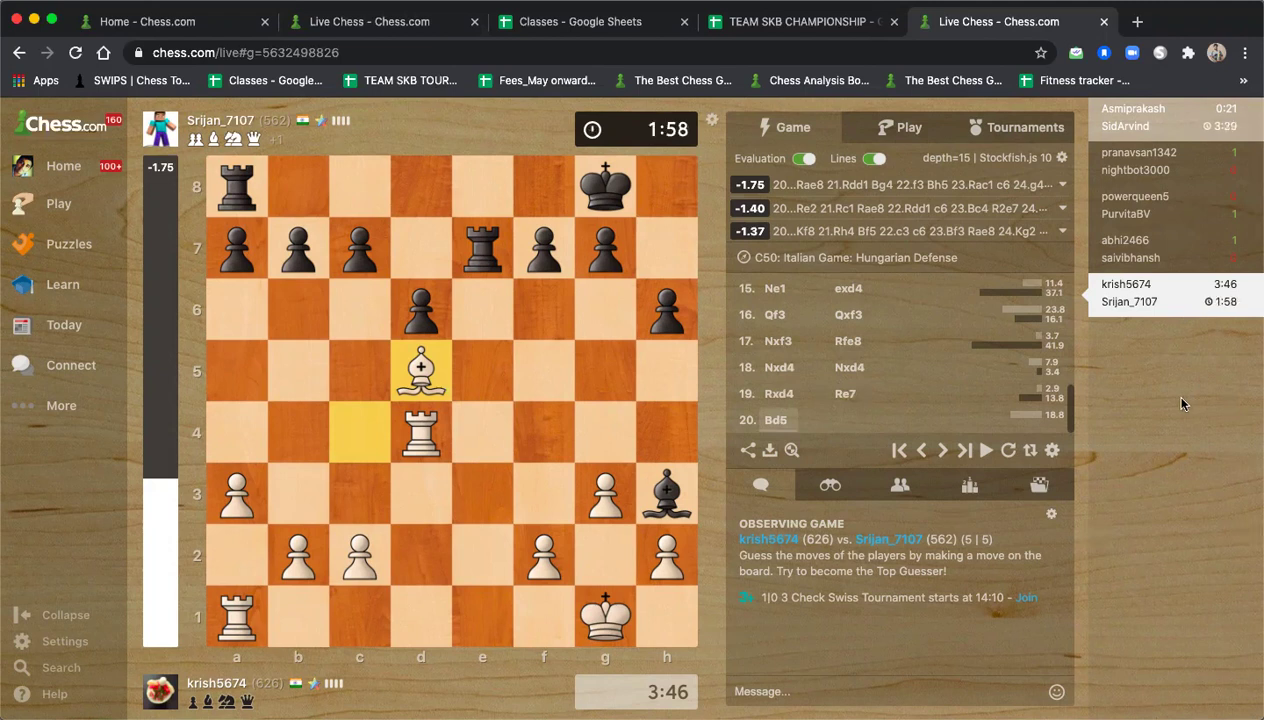
# Switch to the TEAM SKB CHAMPIONSHIP spreadsheet and check the Result column of Blitz Match 2.
pyautogui.click(786, 19)
pyautogui.click(1045, 306)
pyautogui.click(1052, 377)
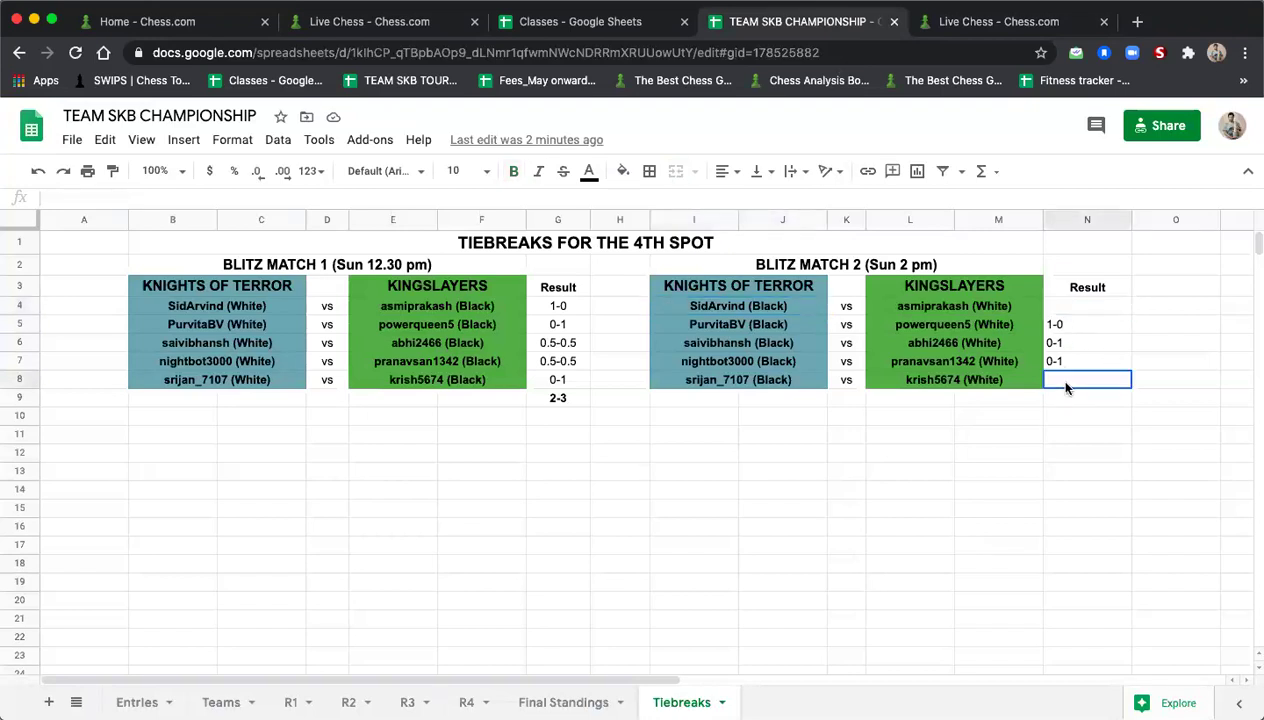
pyautogui.click(1060, 325)
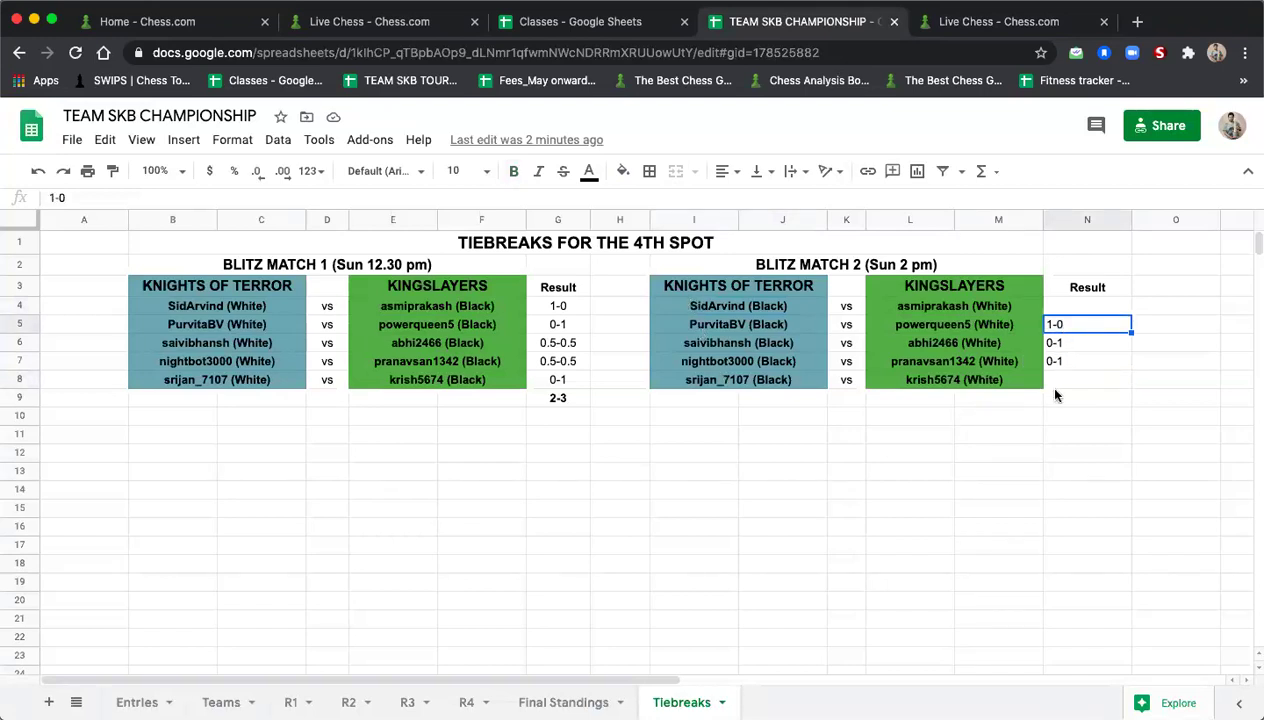
# Return to the live chess page and observe the first-board game, followed by the last-board game.
pyautogui.click(970, 22)
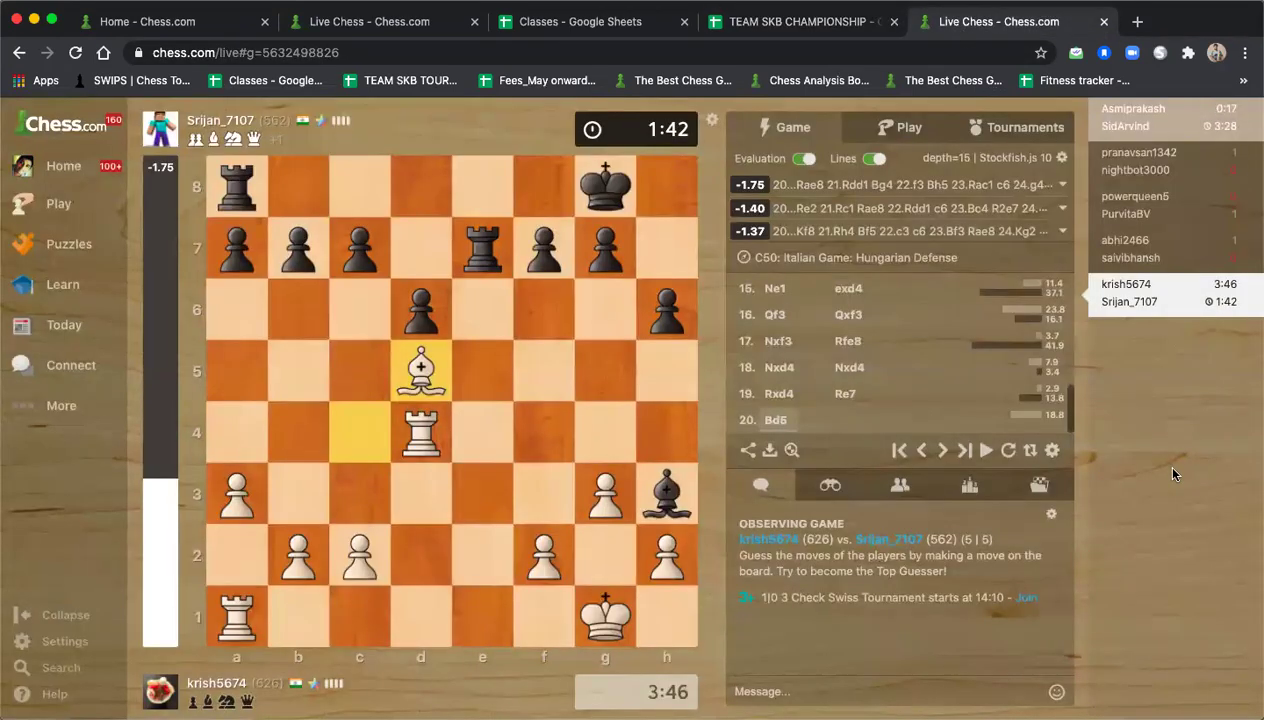
pyautogui.click(1133, 126)
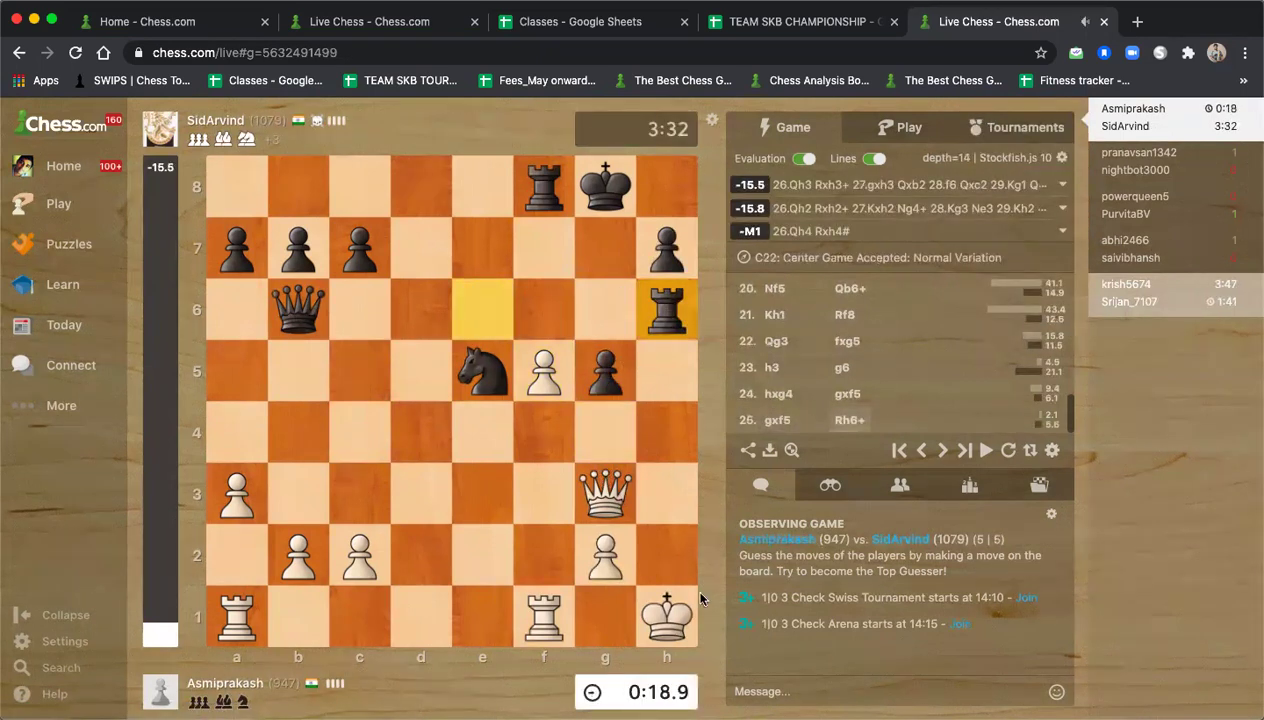
pyautogui.click(666, 618)
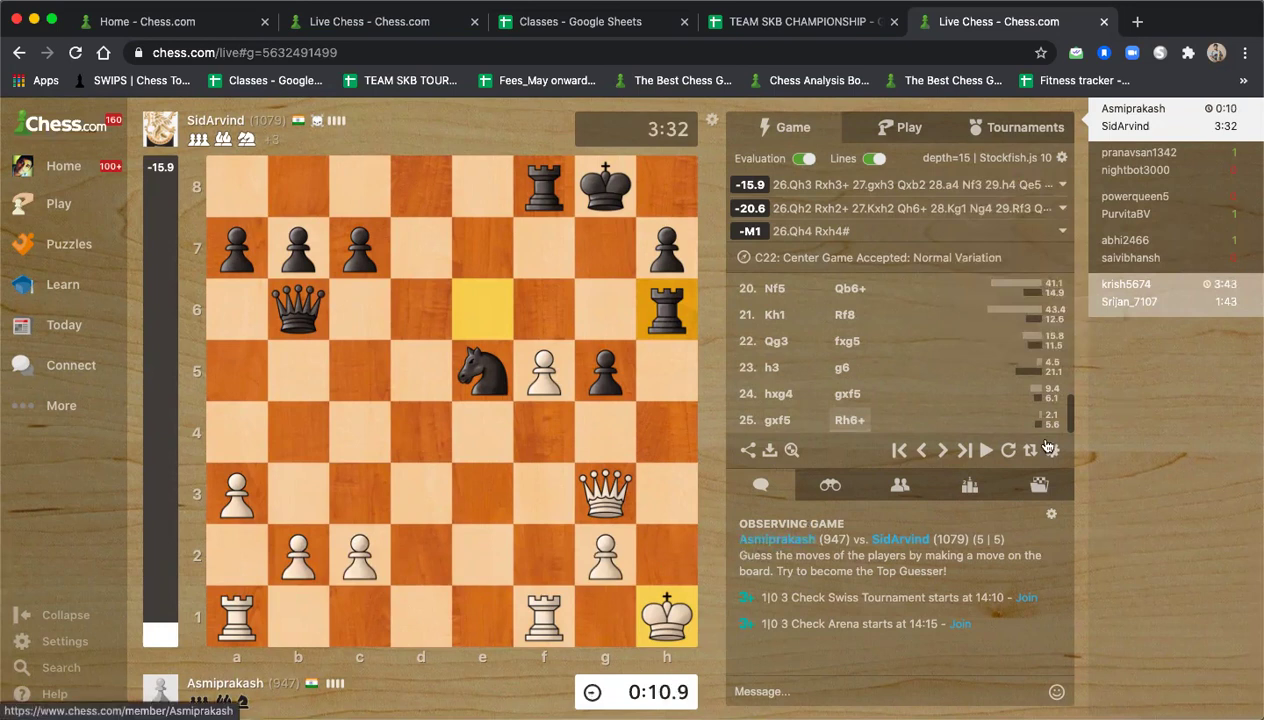
pyautogui.moveTo(1145, 306)
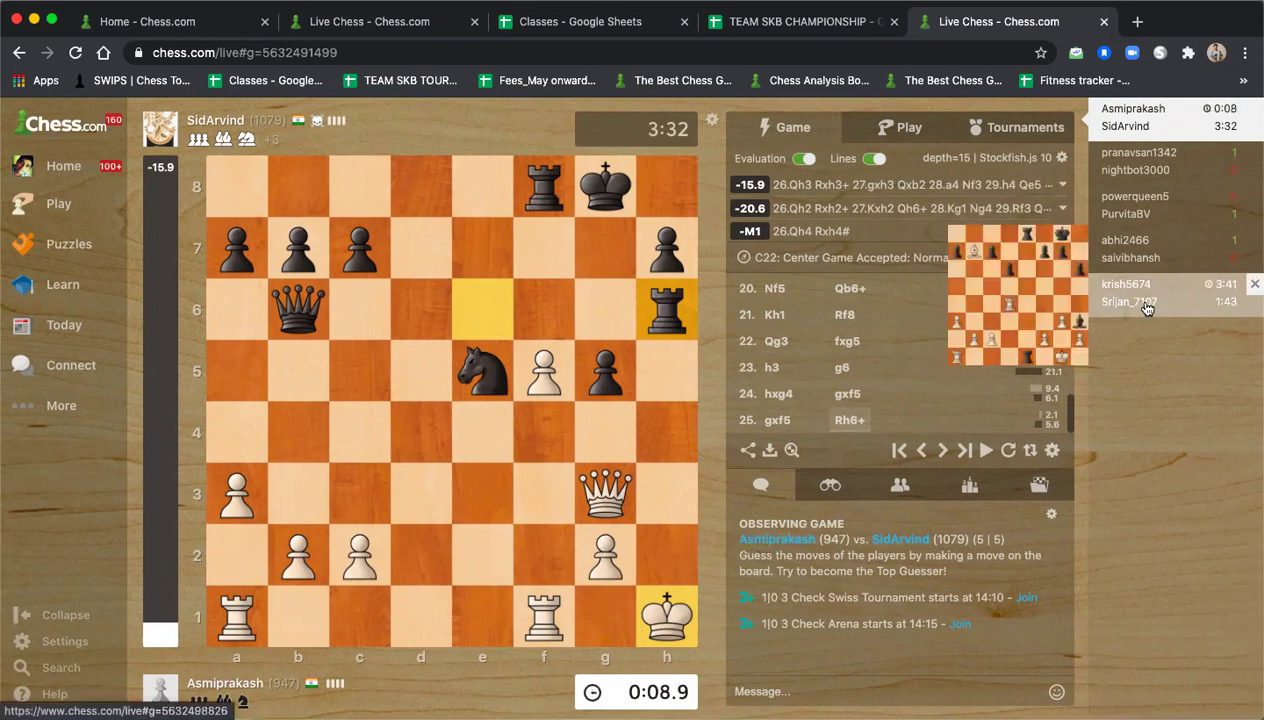
pyautogui.click(1145, 306)
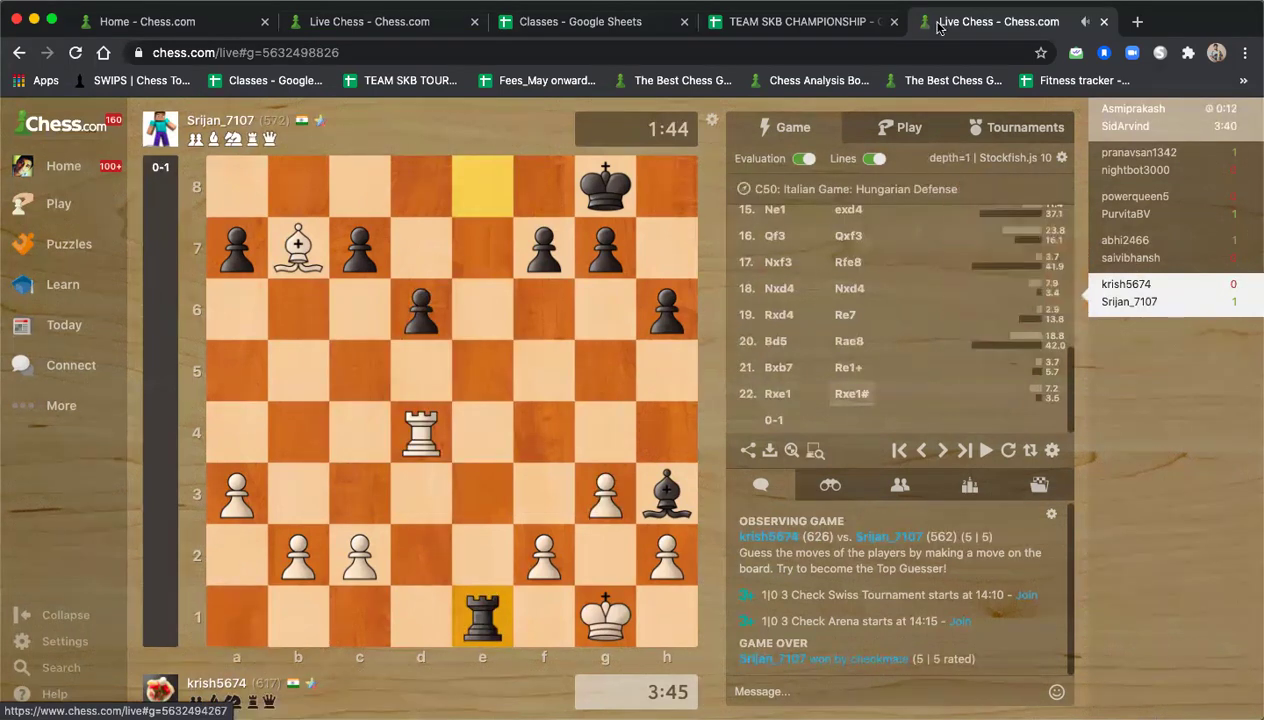
# Step back to move 20 of the finished last-board game and replay its closing moves.
pyautogui.press('Left')
pyautogui.press('Left')
pyautogui.press('Left')
pyautogui.press('Left')
pyautogui.press('Left')
pyautogui.press('Left')
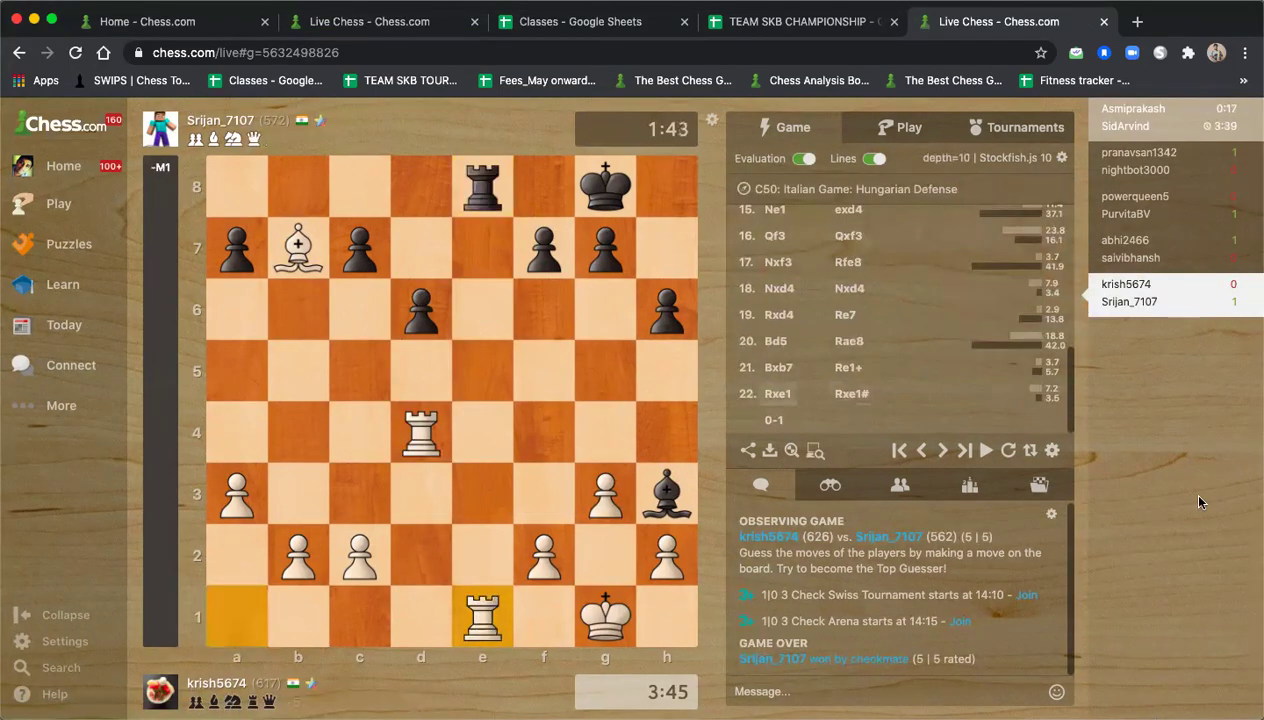
pyautogui.press('Right')
pyautogui.press('Right')
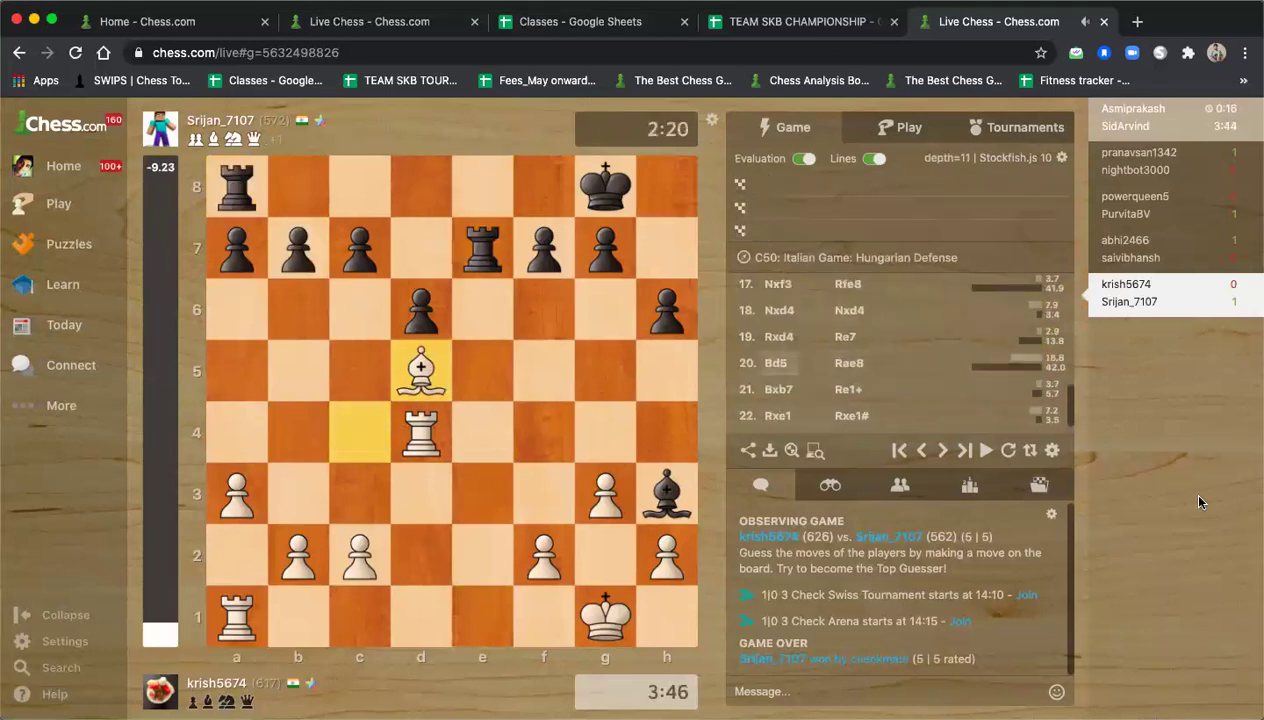
pyautogui.press('Right')
pyautogui.press('Right')
pyautogui.press('Right')
pyautogui.press('Right')
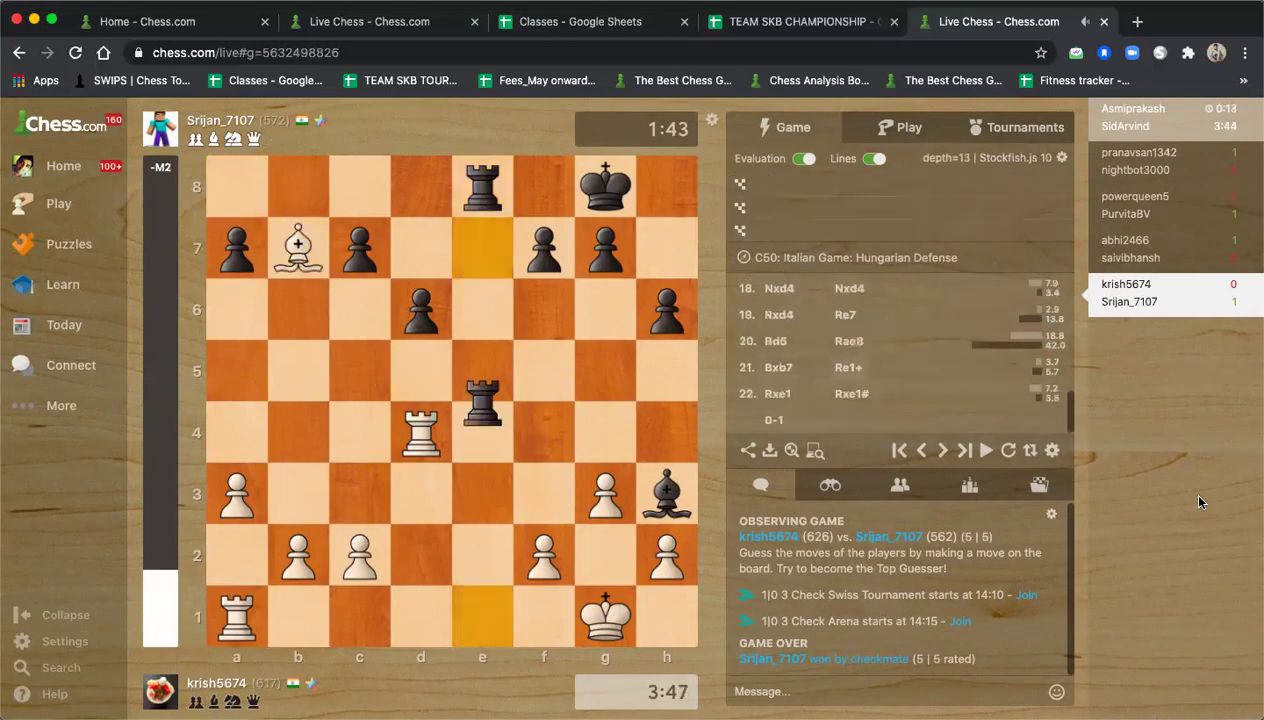
# In the TEAM SKB CHAMPIONSHIP spreadsheet, record 1-0 in cells N4 and N8 for the first and last boards of Blitz Match 2.
pyautogui.click(795, 21)
pyautogui.click(1055, 299)
pyautogui.write('1-0')
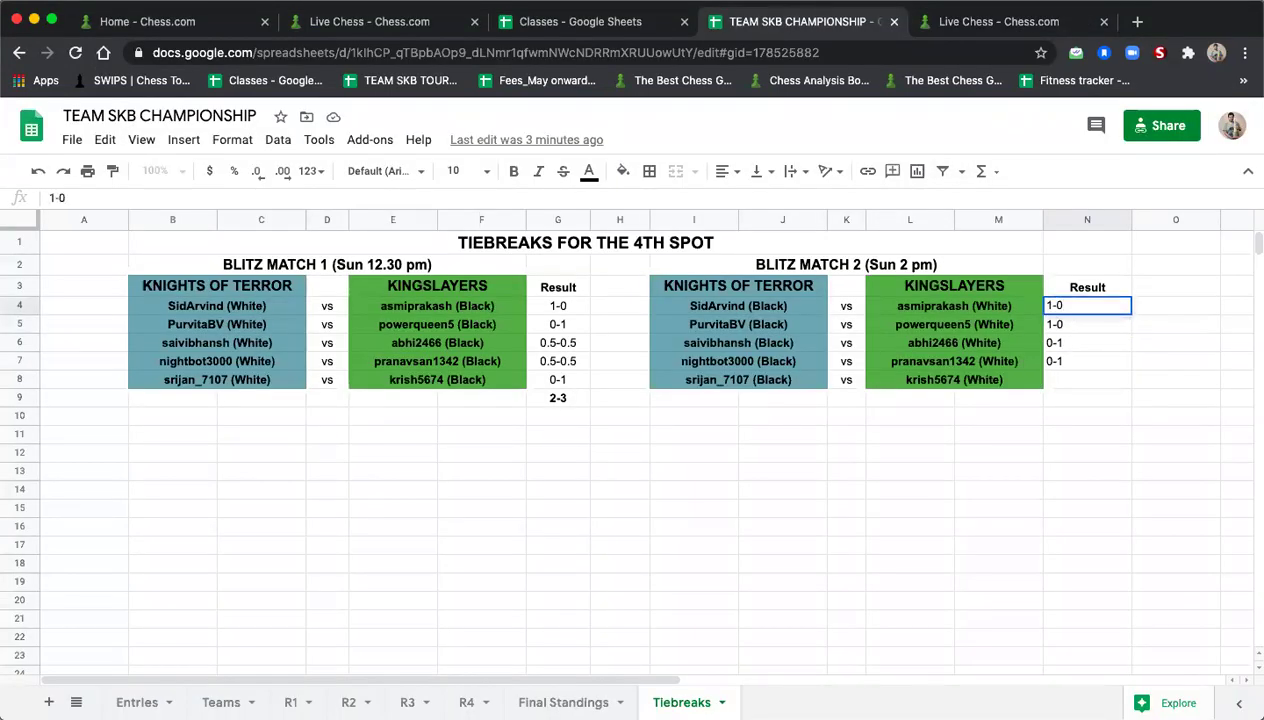
pyautogui.click(1093, 383)
pyautogui.write('-0')
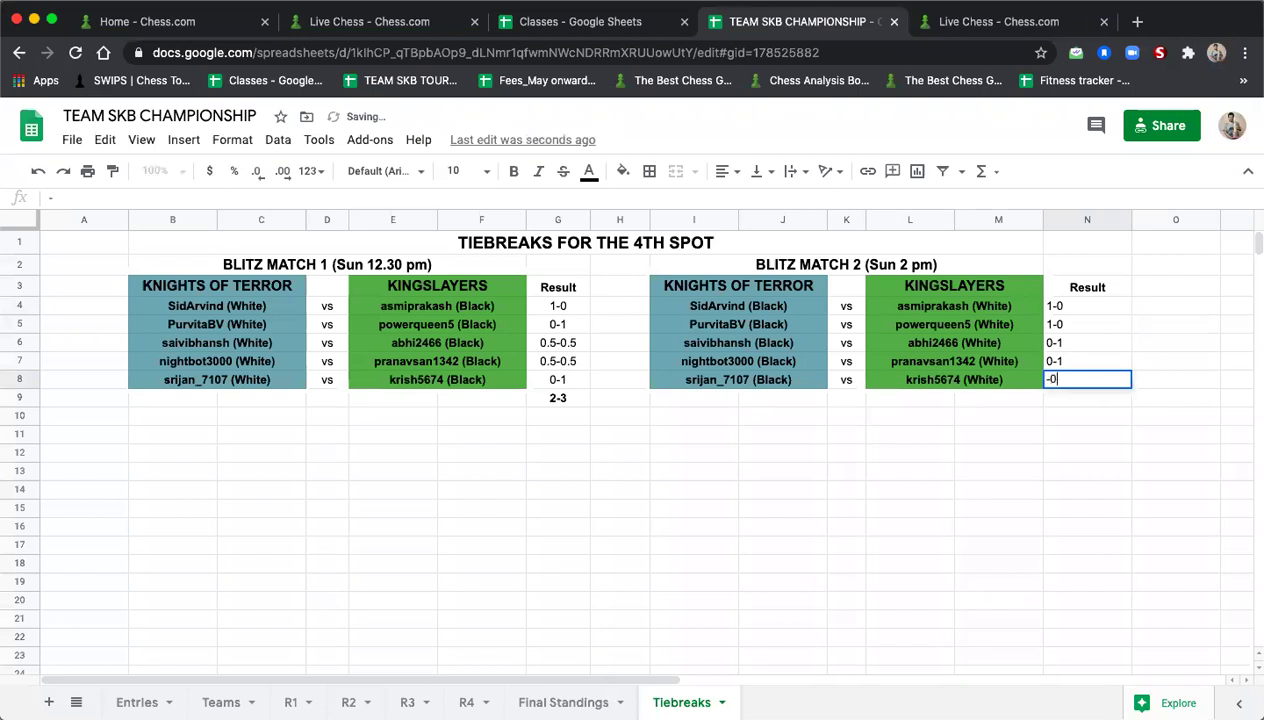
pyautogui.press('Home')
pyautogui.write('1')
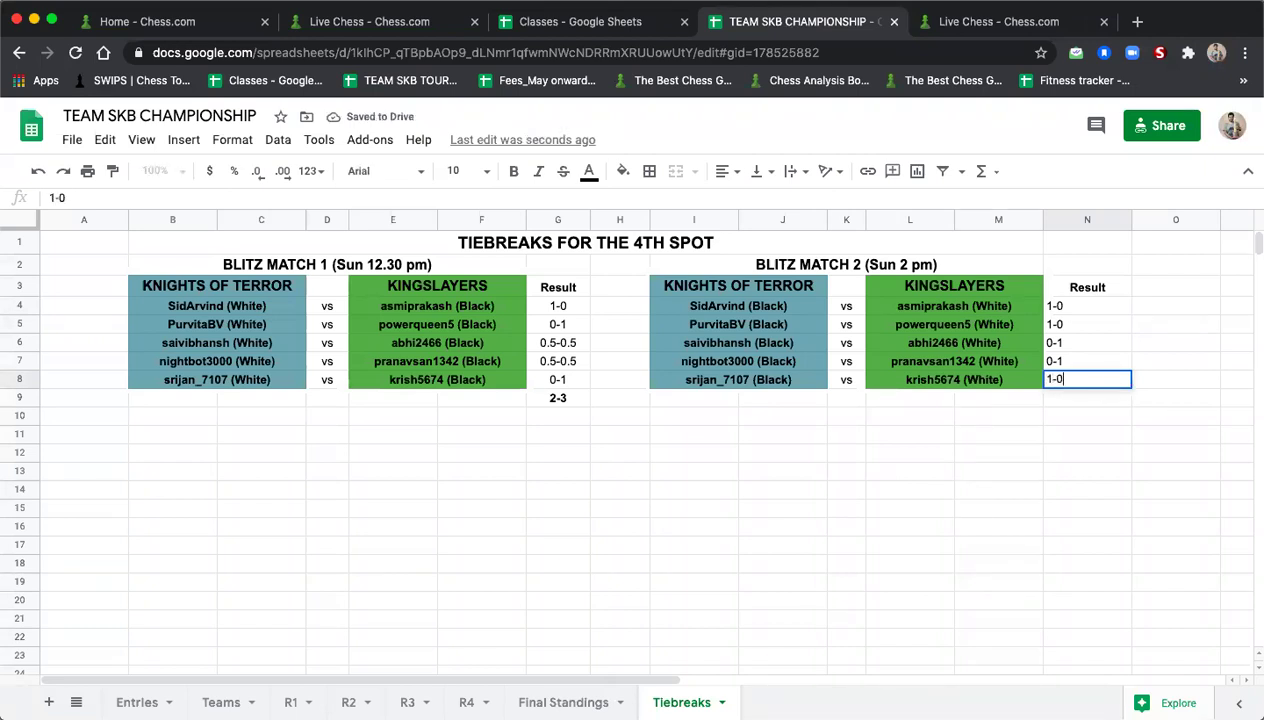
pyautogui.click(975, 489)
# Enter the total score 3-2 in cell N9 below the Blitz Match 2 results and make it bold.
pyautogui.click(1069, 401)
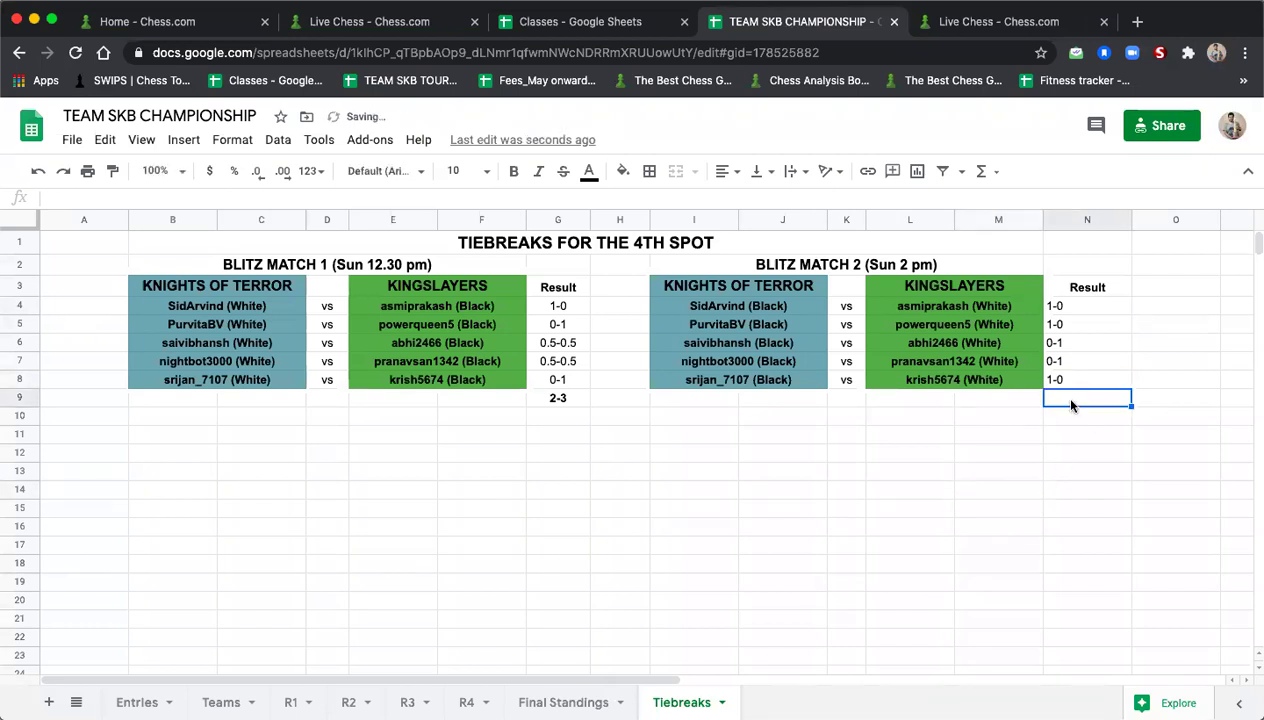
pyautogui.write('3-2')
pyautogui.scroll(-1, 874, 536)
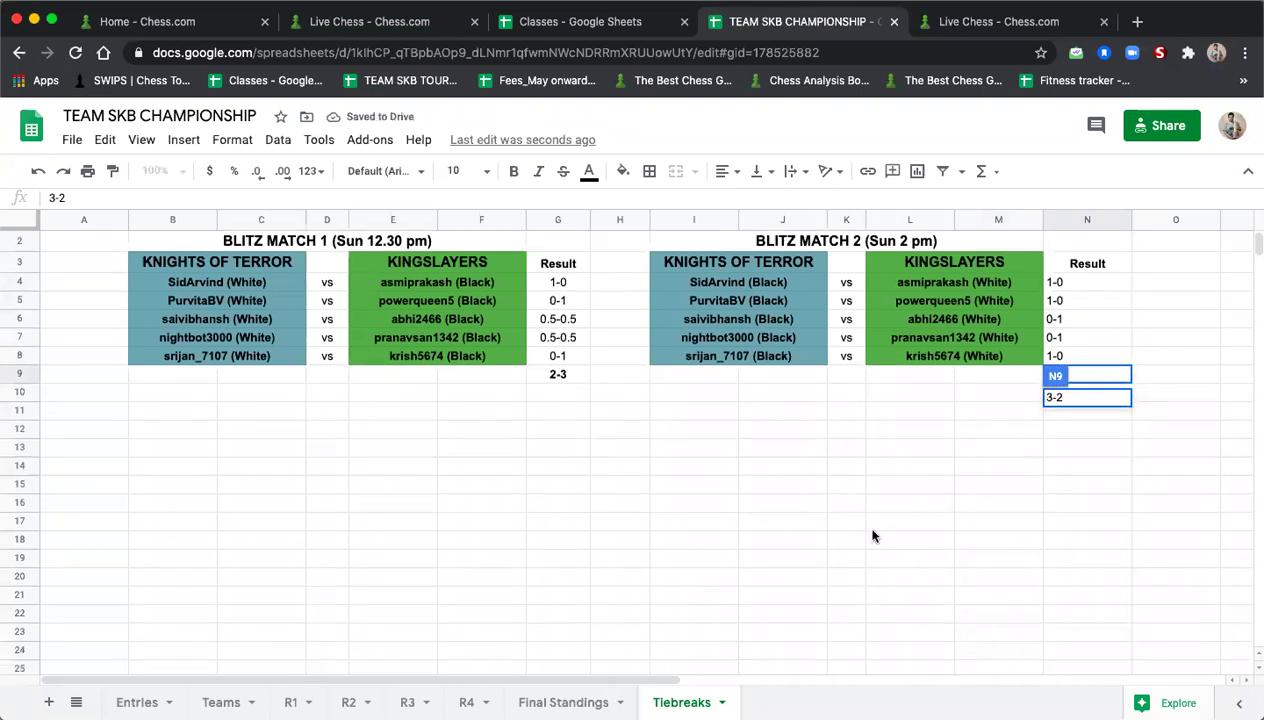
pyautogui.click(846, 545)
pyautogui.click(1081, 376)
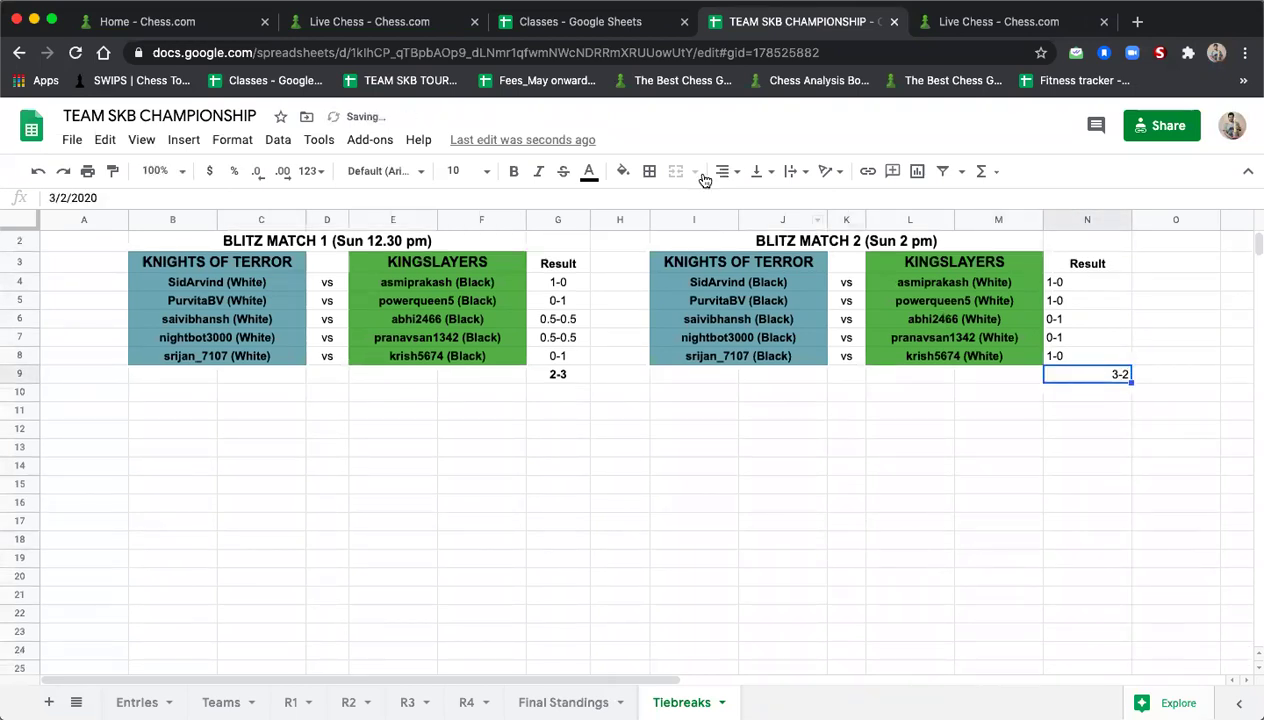
pyautogui.click(517, 172)
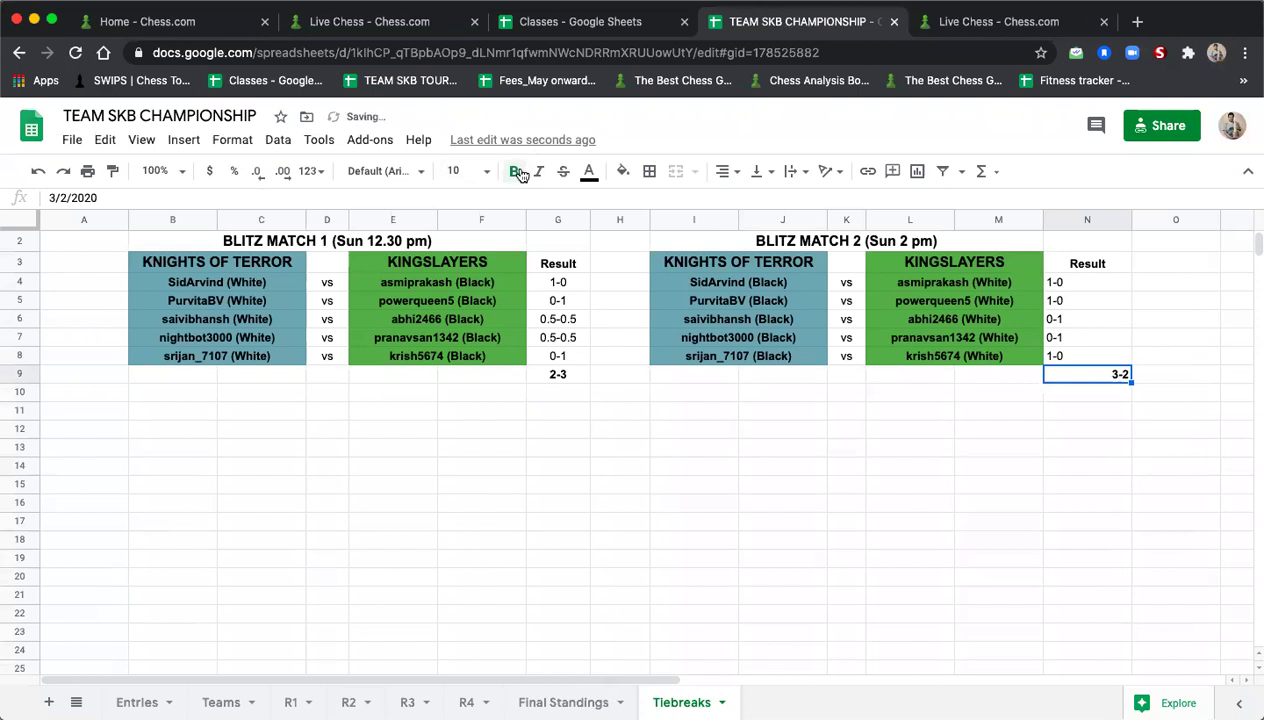
pyautogui.click(881, 508)
pyautogui.click(983, 490)
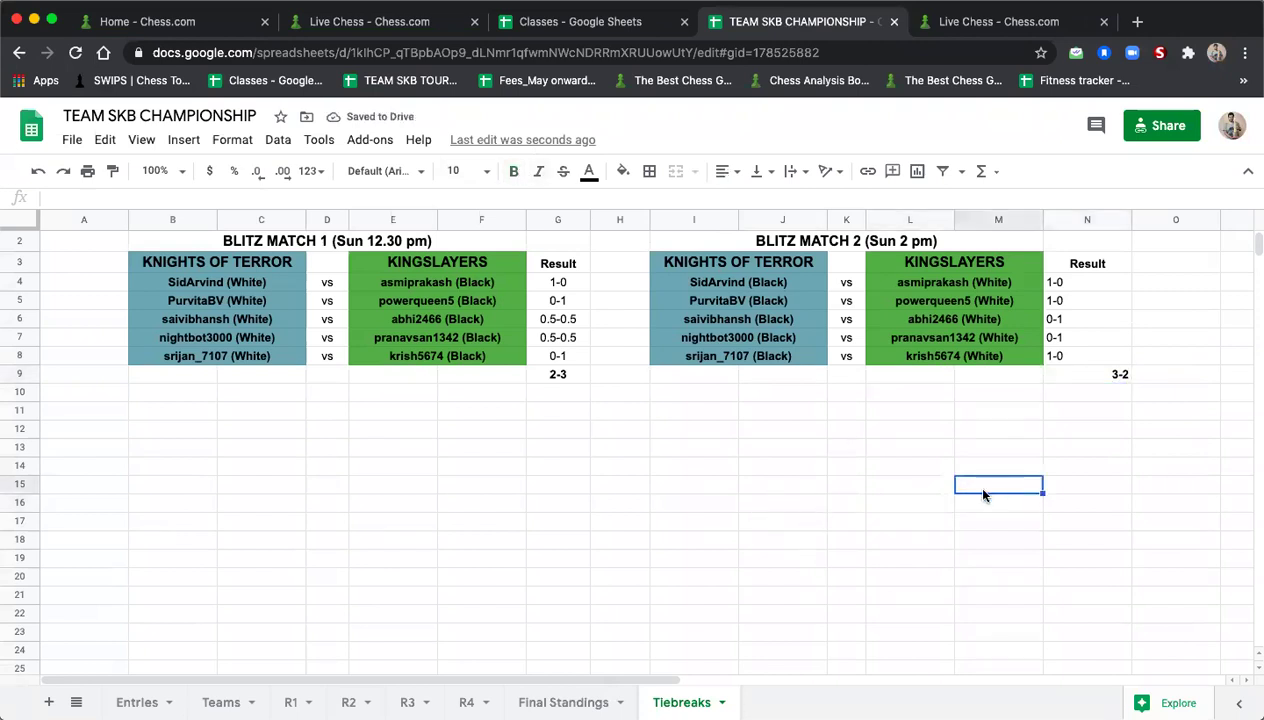
pyautogui.click(1057, 357)
pyautogui.click(630, 430)
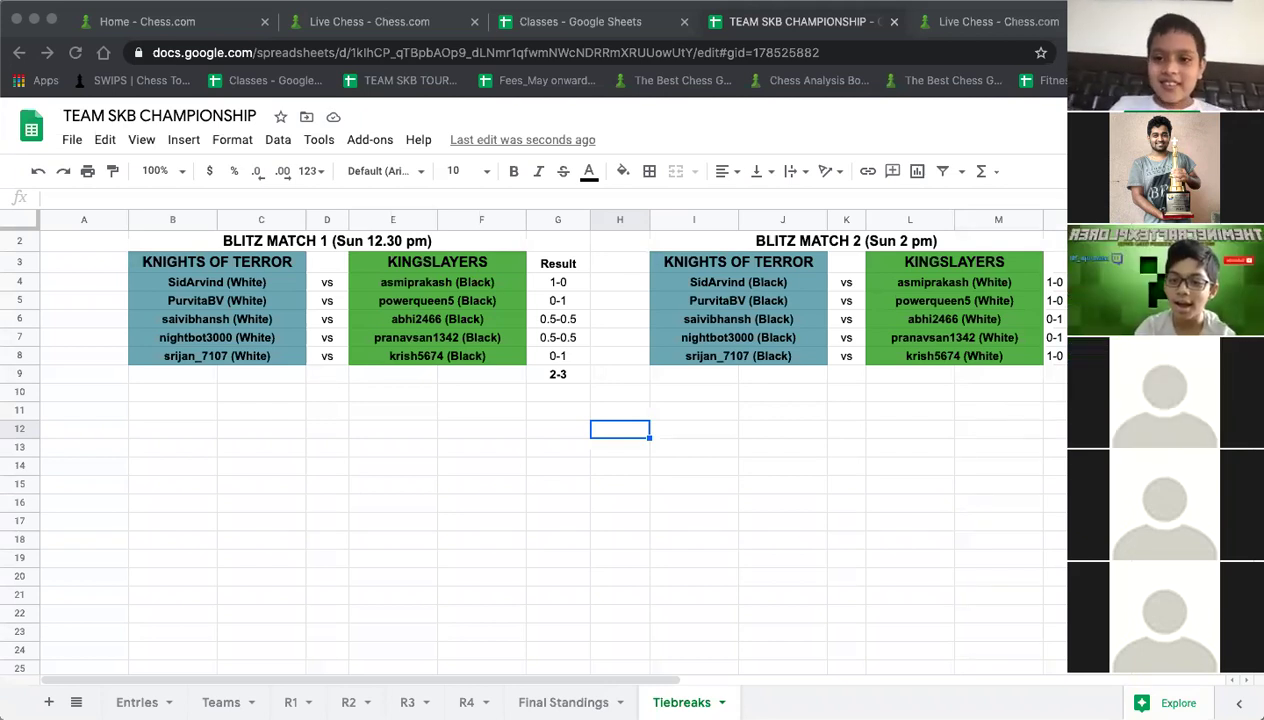
pyautogui.press('super+Tab')
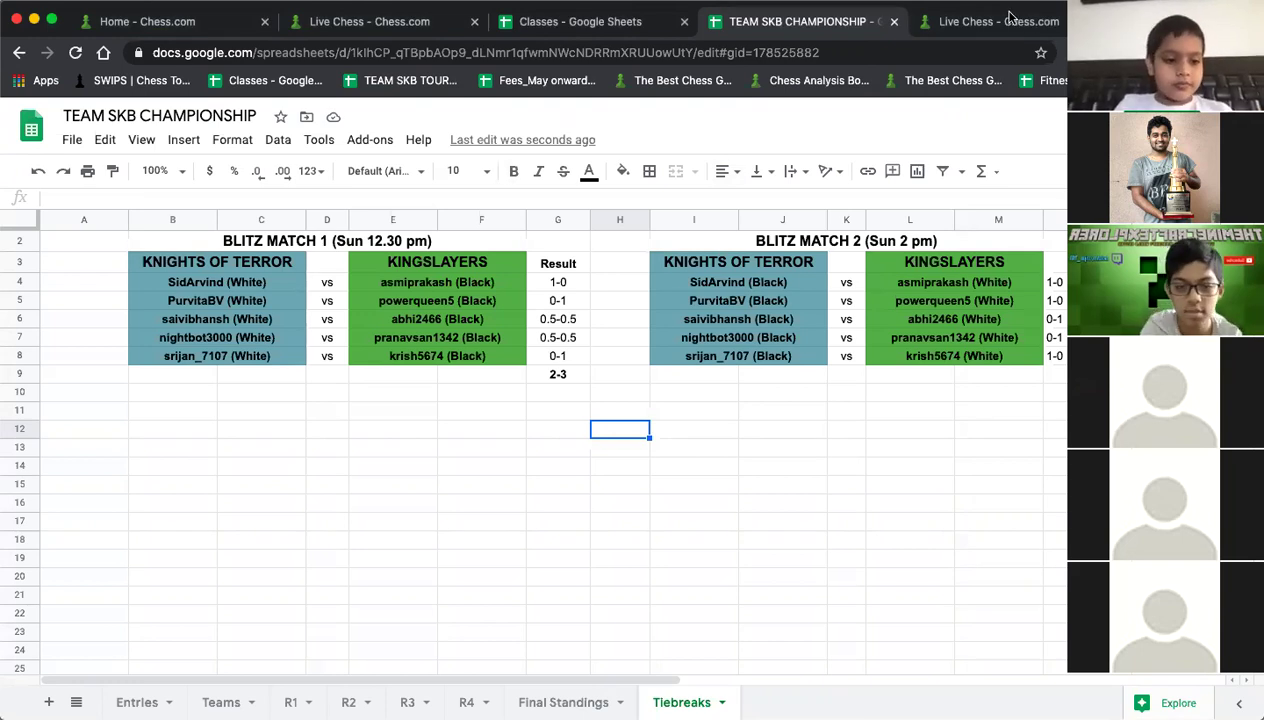
pyautogui.click(445, 485)
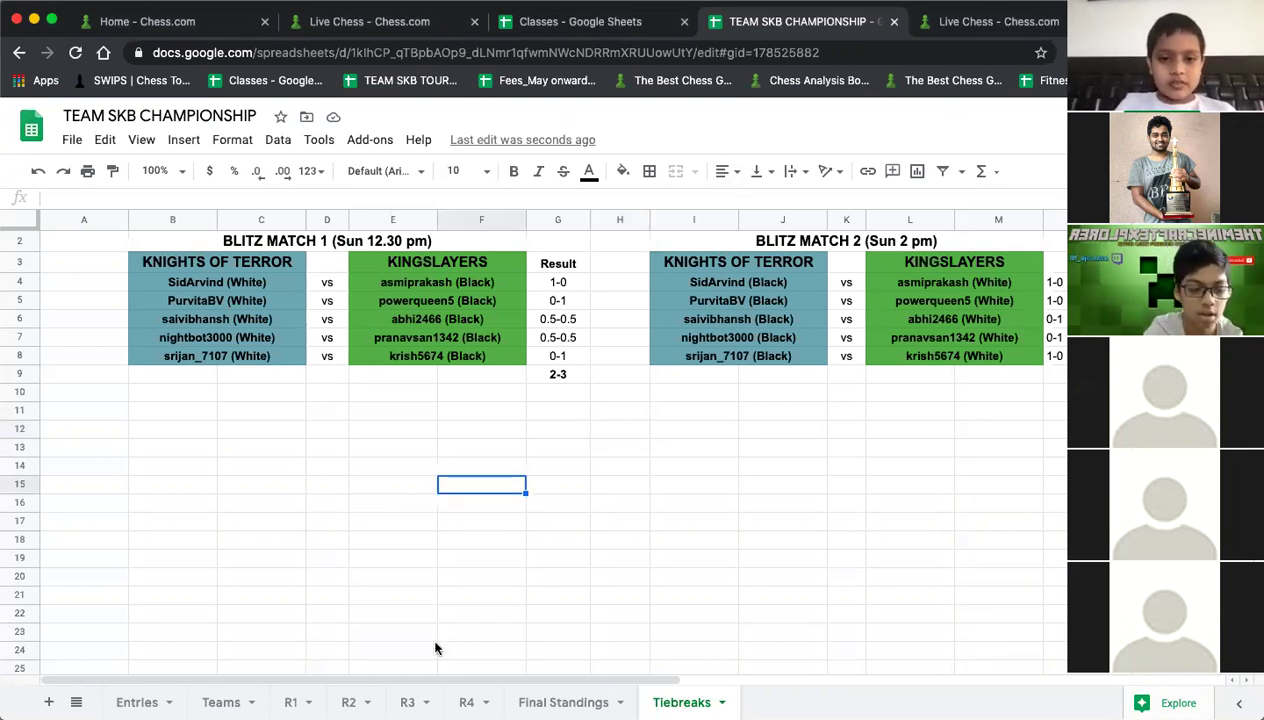
pyautogui.press('super+Tab')
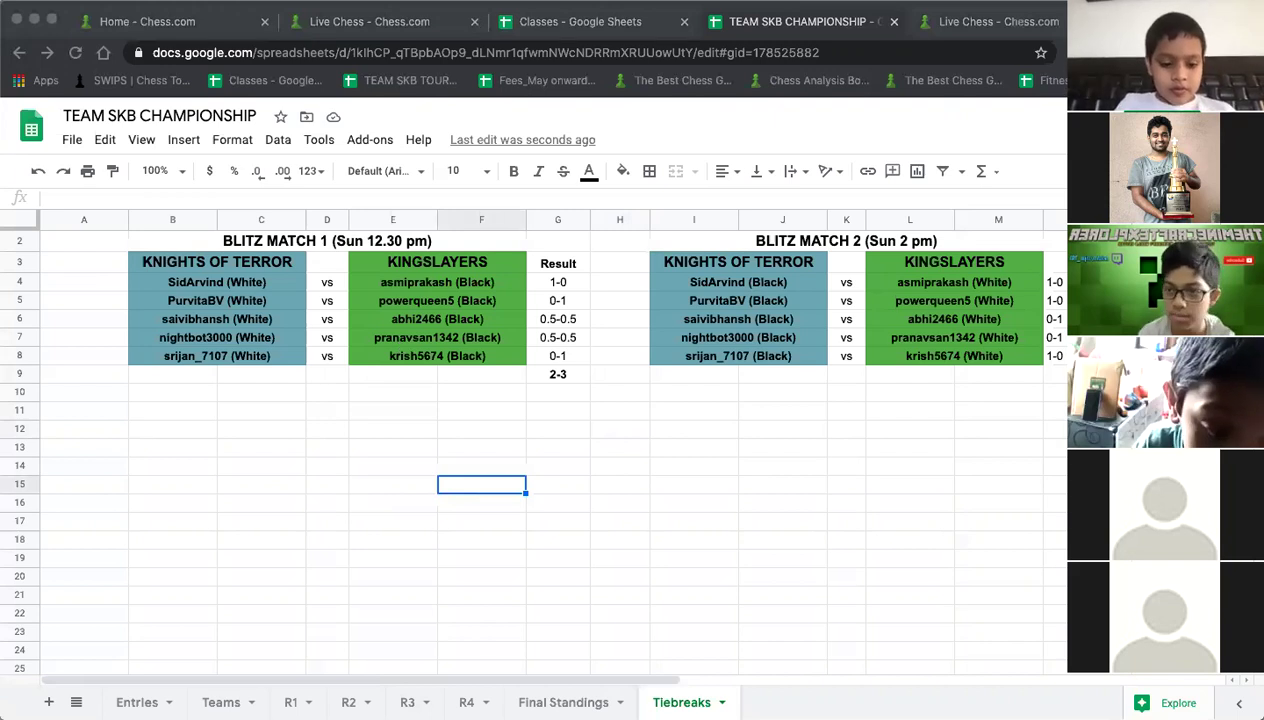
pyautogui.press('super+Tab')
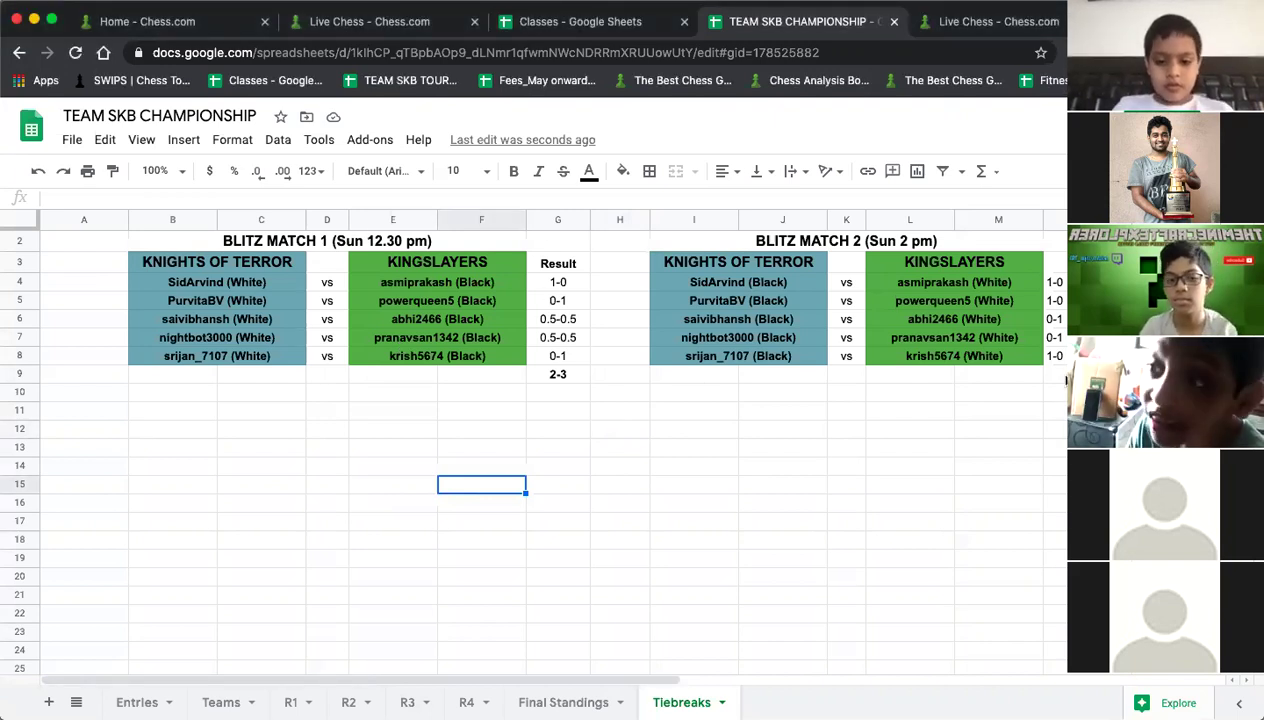
pyautogui.click(892, 521)
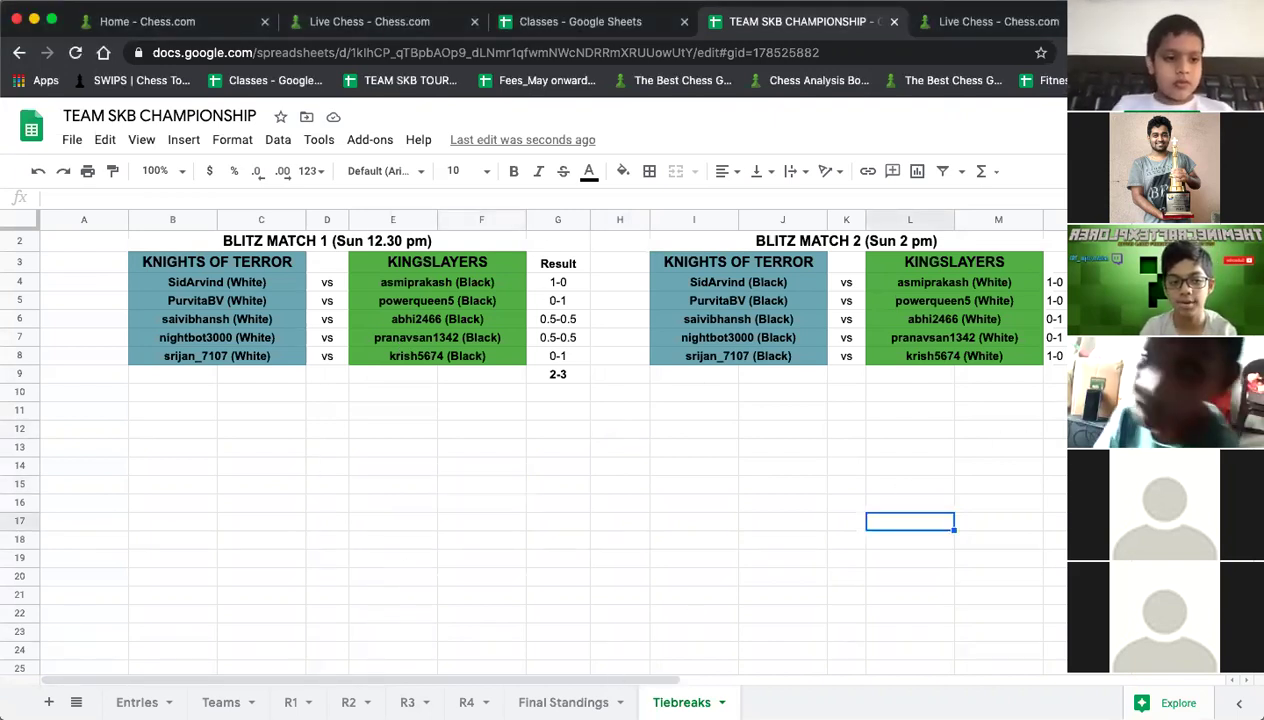
# Copy both blitz match tables with their headings and results, and paste them starting at cell B12.
pyautogui.moveTo(207, 241); pyautogui.dragTo(1040, 357)
pyautogui.hotkey('ctrl', 'c')
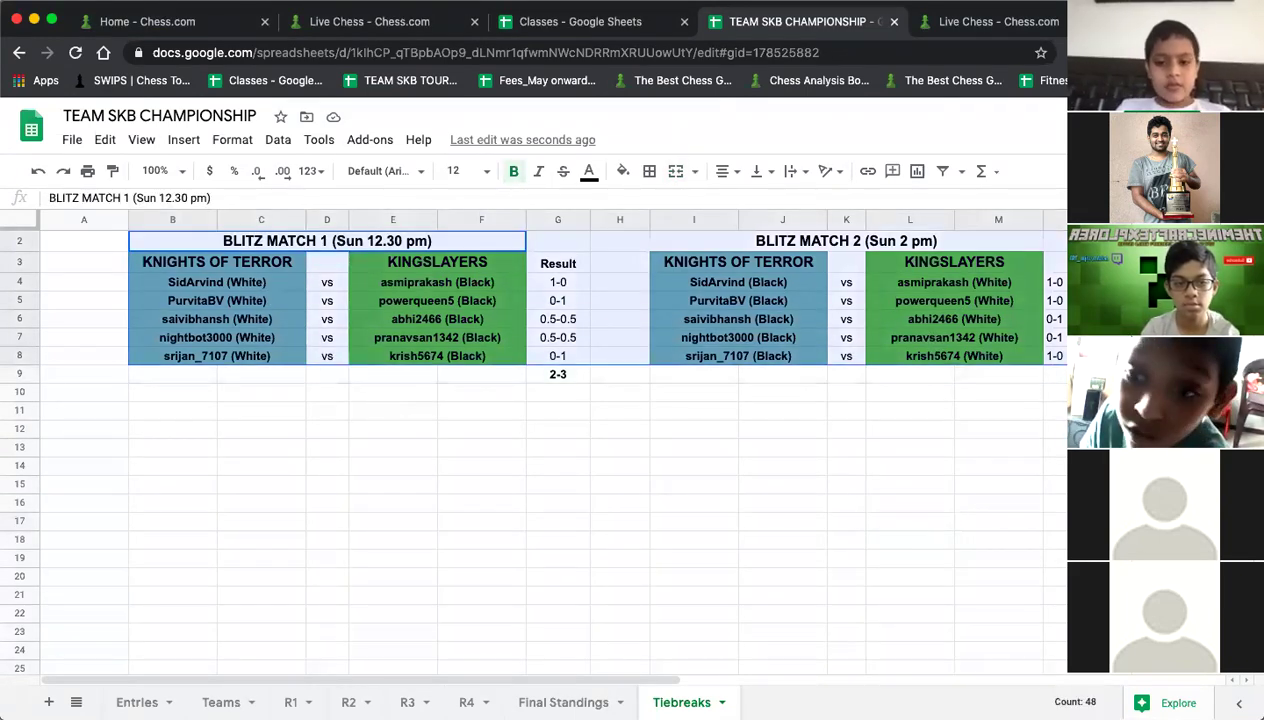
pyautogui.click(170, 429)
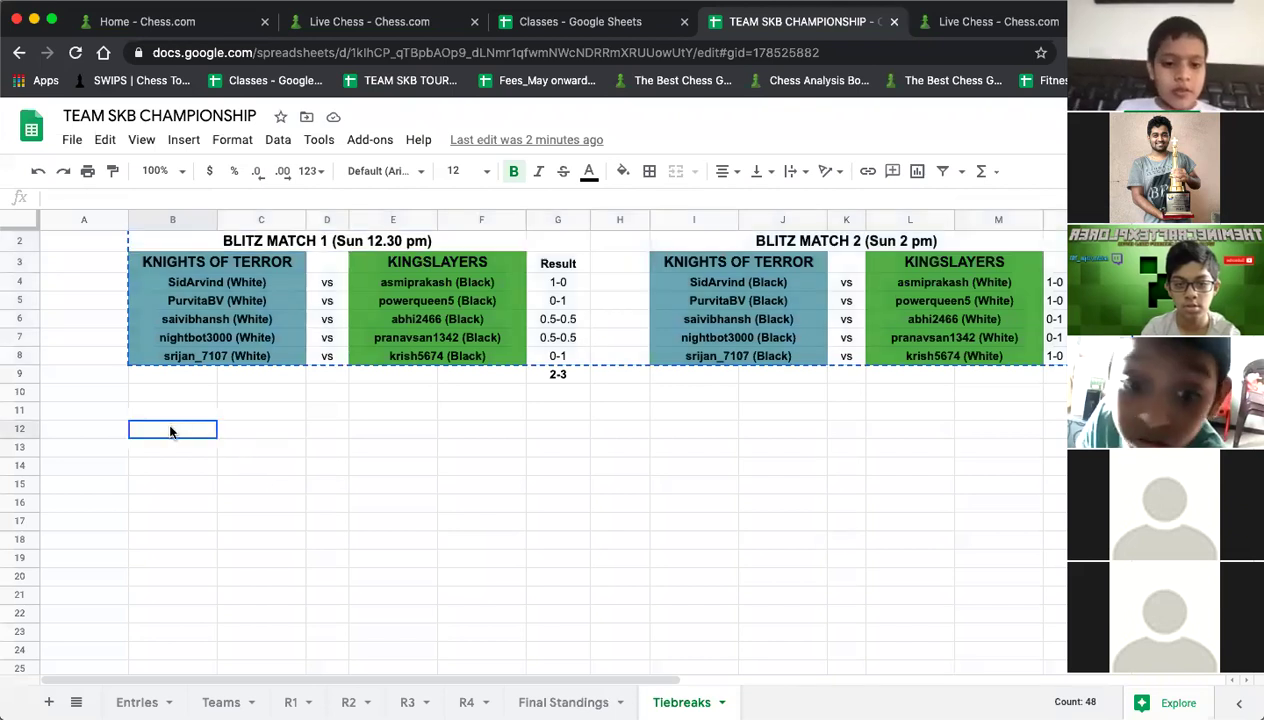
pyautogui.hotkey('ctrl', 'v')
pyautogui.scroll(2, 542, 268)
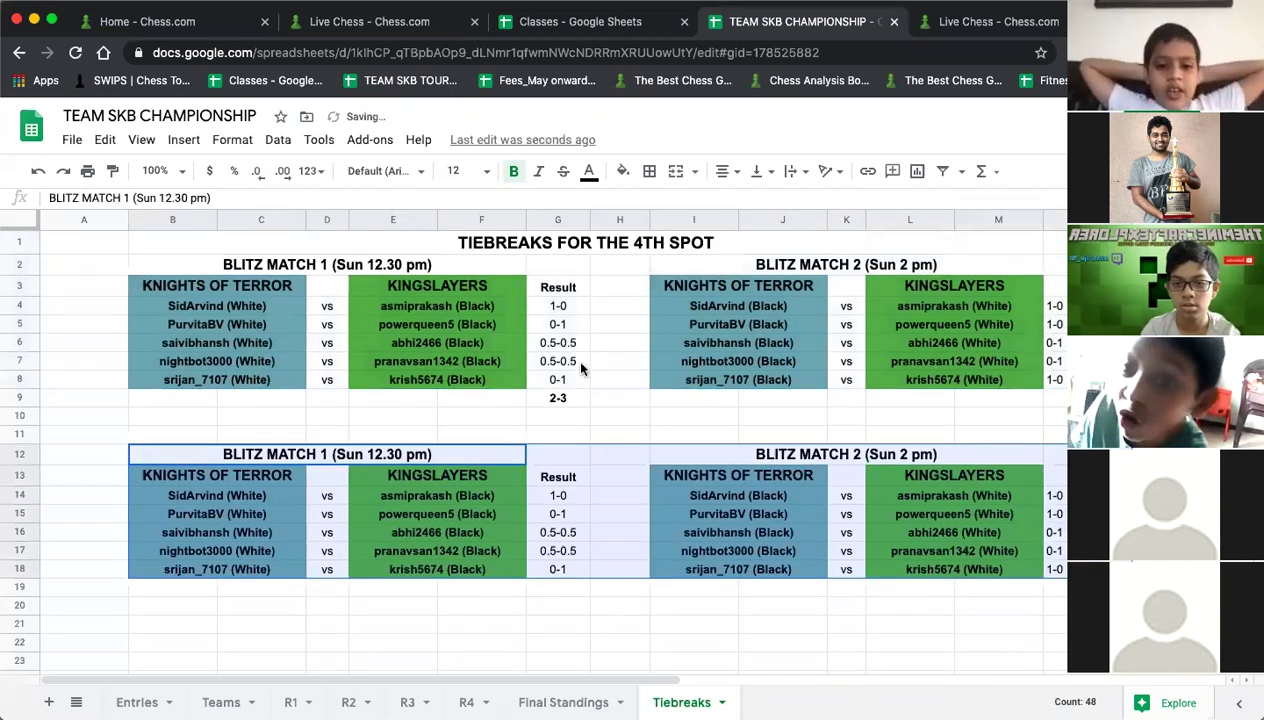
# Merge cells B11 to N11 above the copied tables and enter the title BULLET TIEBREAKS.
pyautogui.click(547, 246)
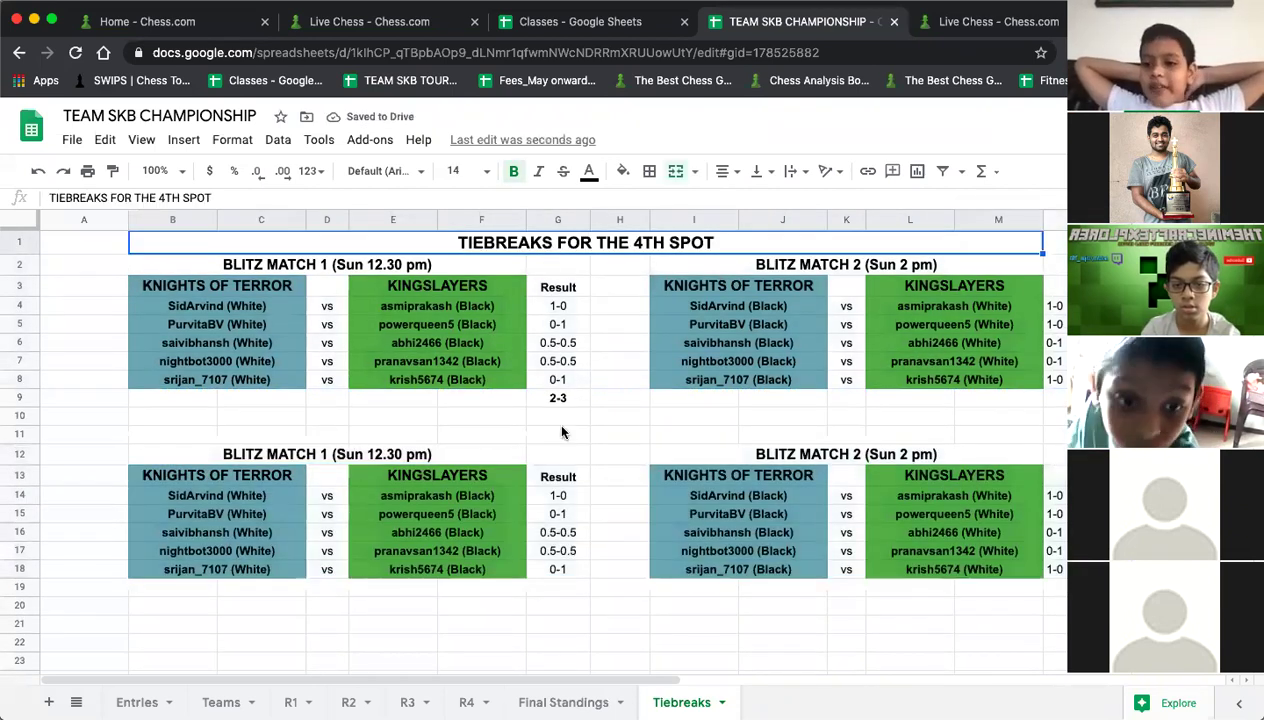
pyautogui.click(172, 433)
pyautogui.moveTo(318, 443); pyautogui.dragTo(630, 436)
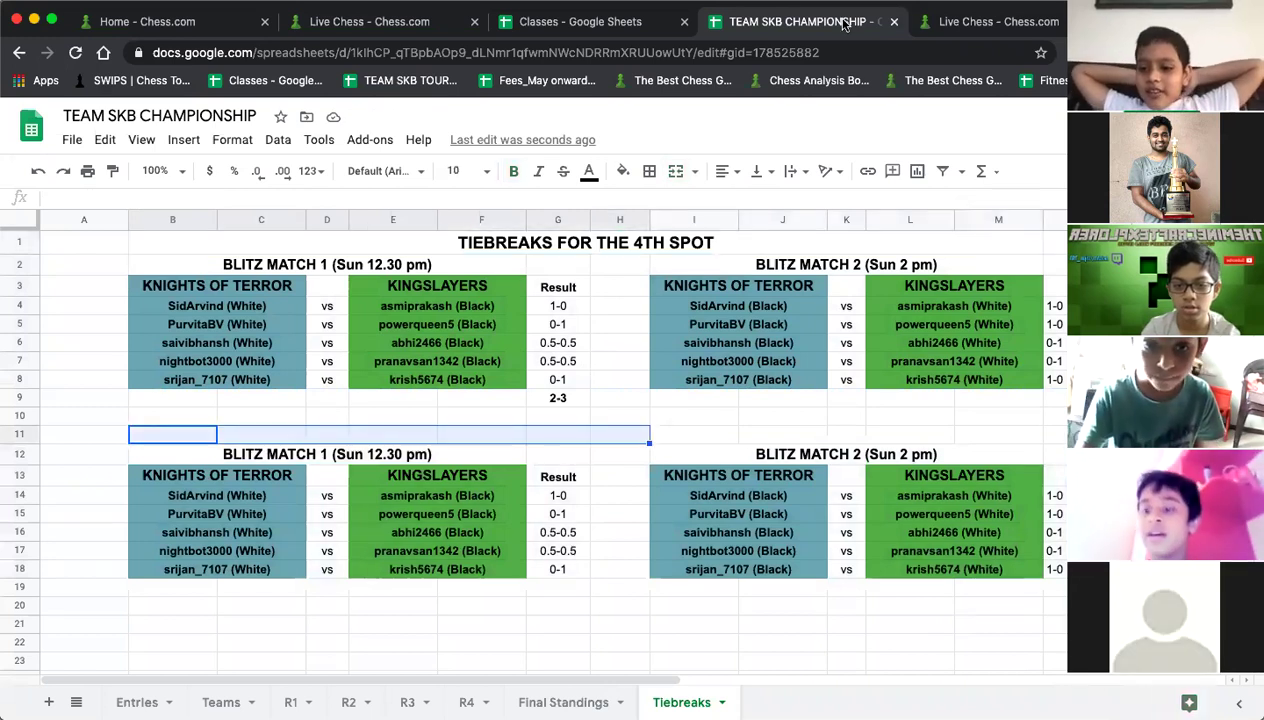
pyautogui.moveTo(198, 441); pyautogui.dragTo(1073, 440)
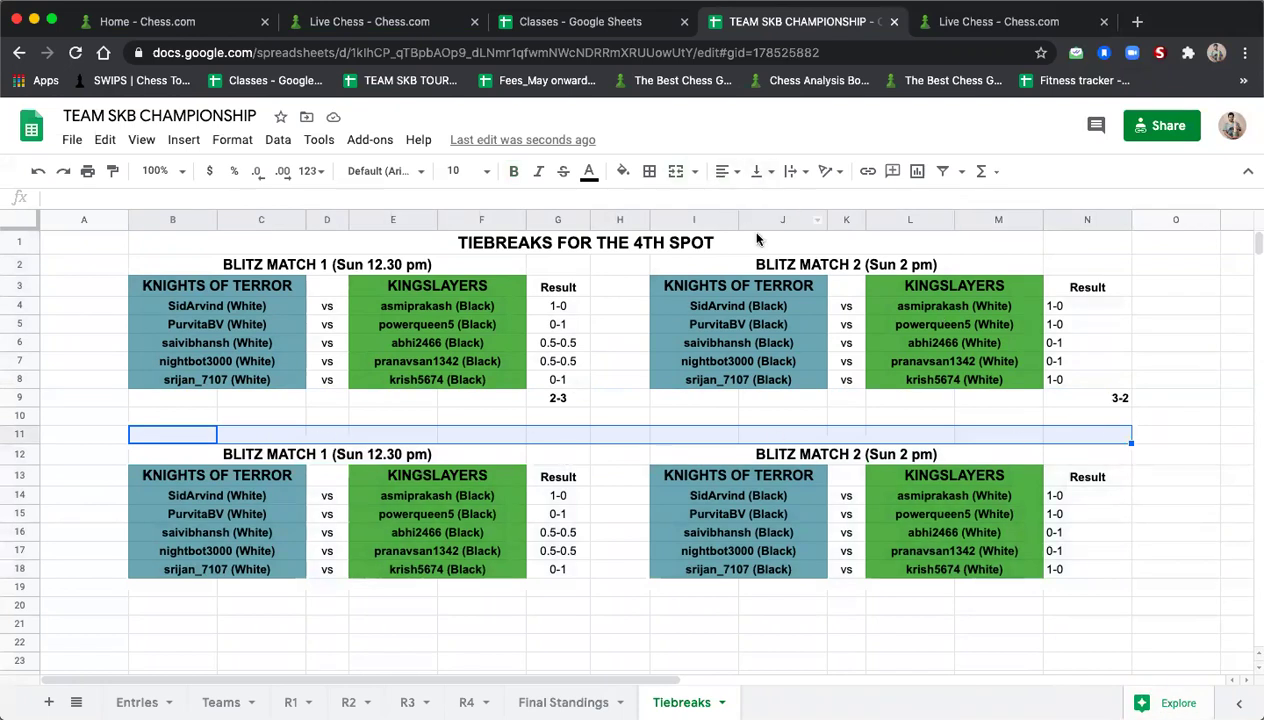
pyautogui.click(675, 171)
pyautogui.write('BULL')
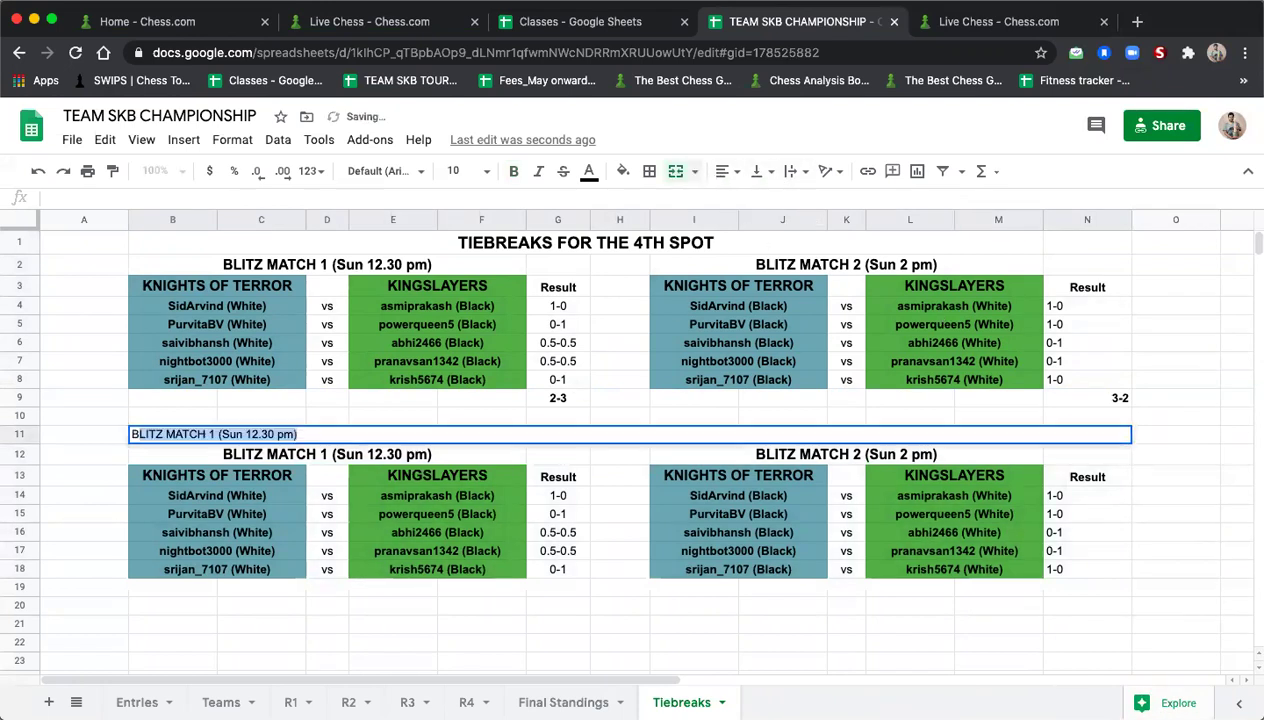
pyautogui.write('ET TIEBREAKS')
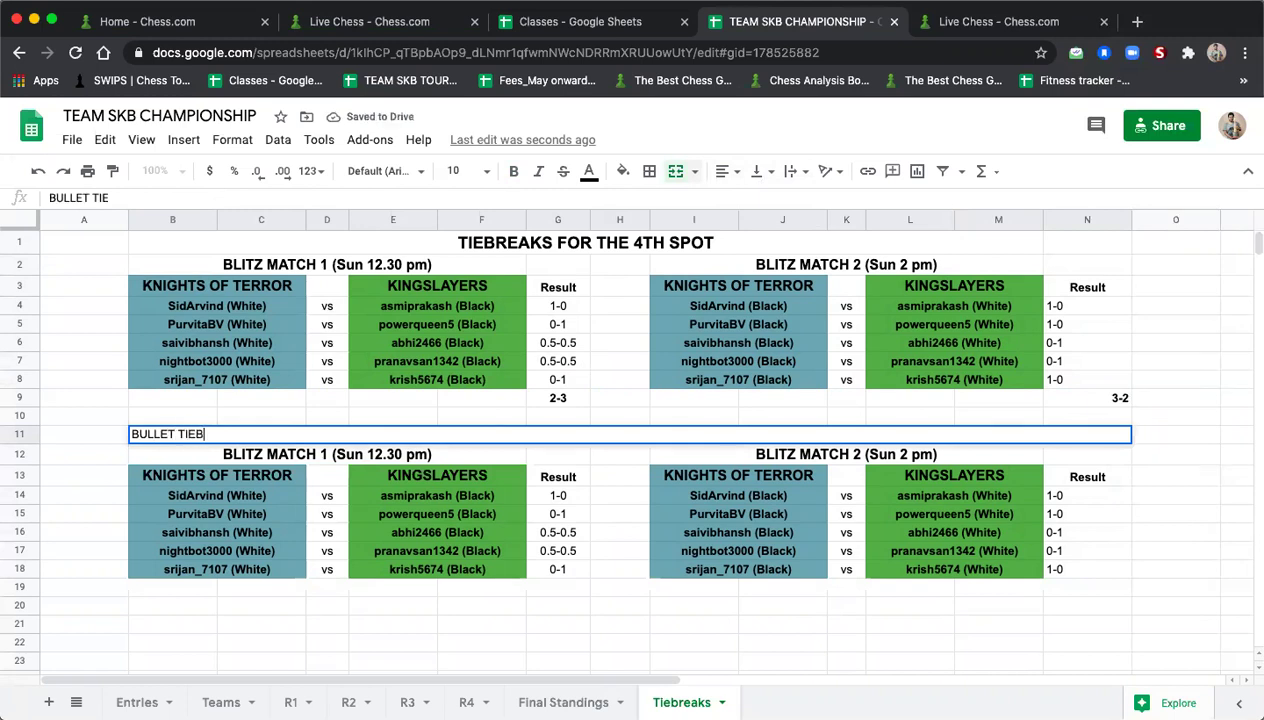
# Change the times in the copied match headings to Sun 2.30 pm for Match 1 and Sun 3 pm for Match 2.
pyautogui.doubleClick(369, 453)
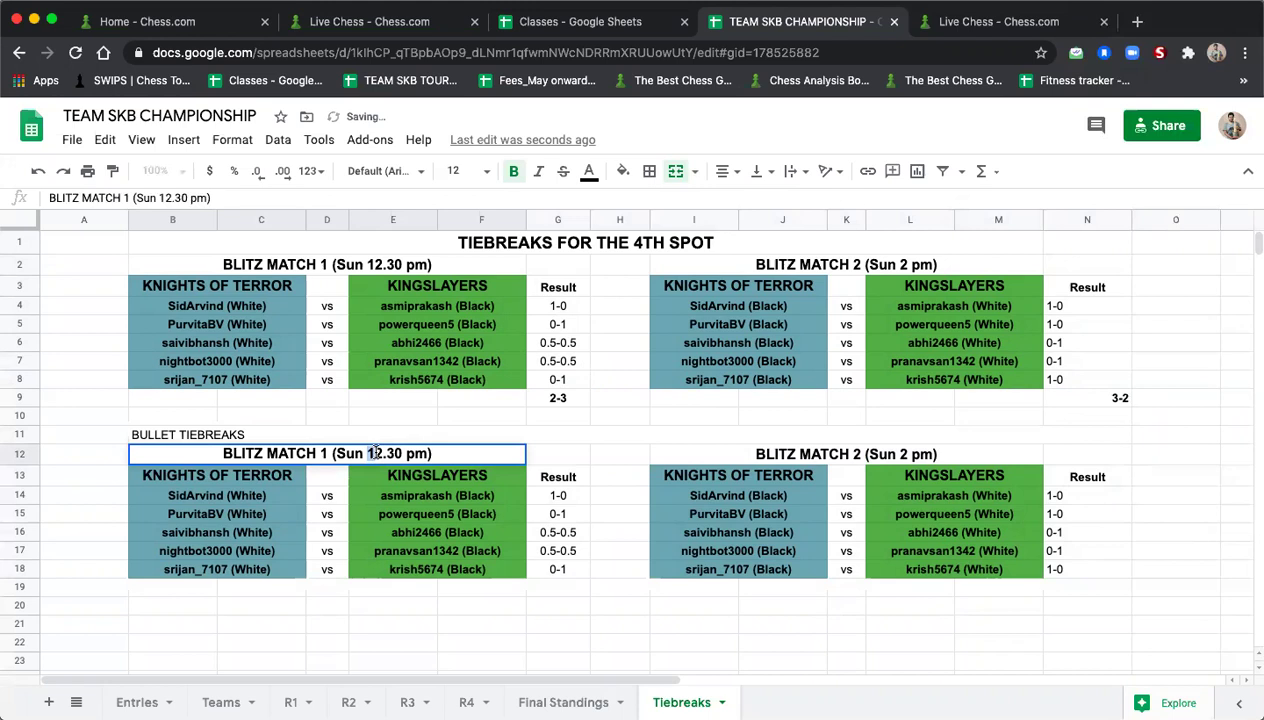
pyautogui.press('BackSpace')
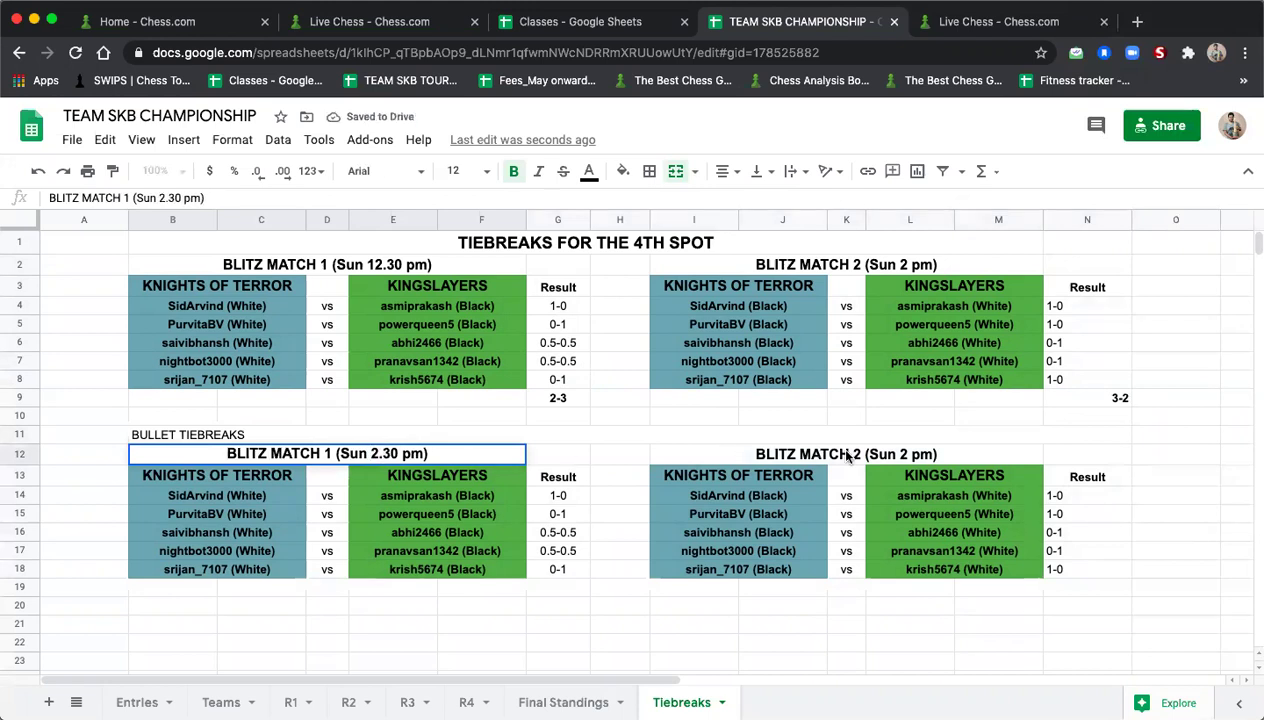
pyautogui.click(900, 453)
pyautogui.doubleClick(903, 453)
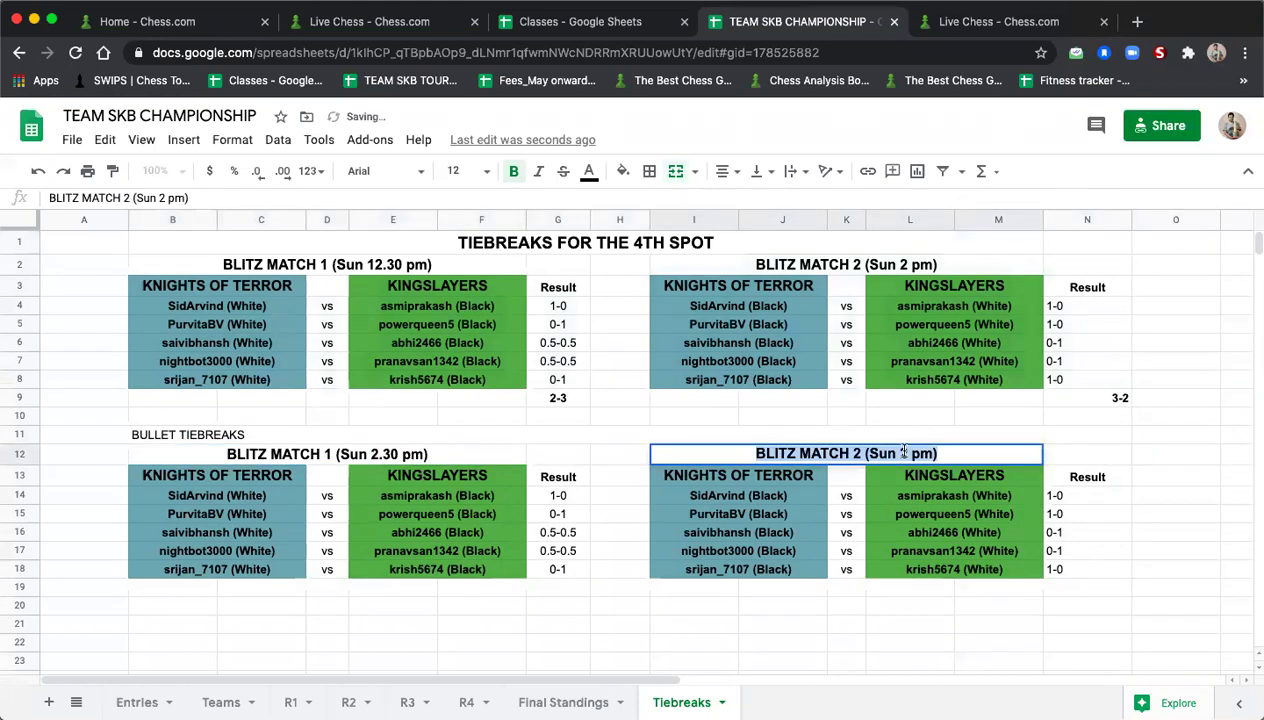
pyautogui.click(907, 453)
pyautogui.hotkey('shift', 'End')
pyautogui.click(907, 453)
pyautogui.press('BackSpace')
pyautogui.write('3')
pyautogui.click(770, 590)
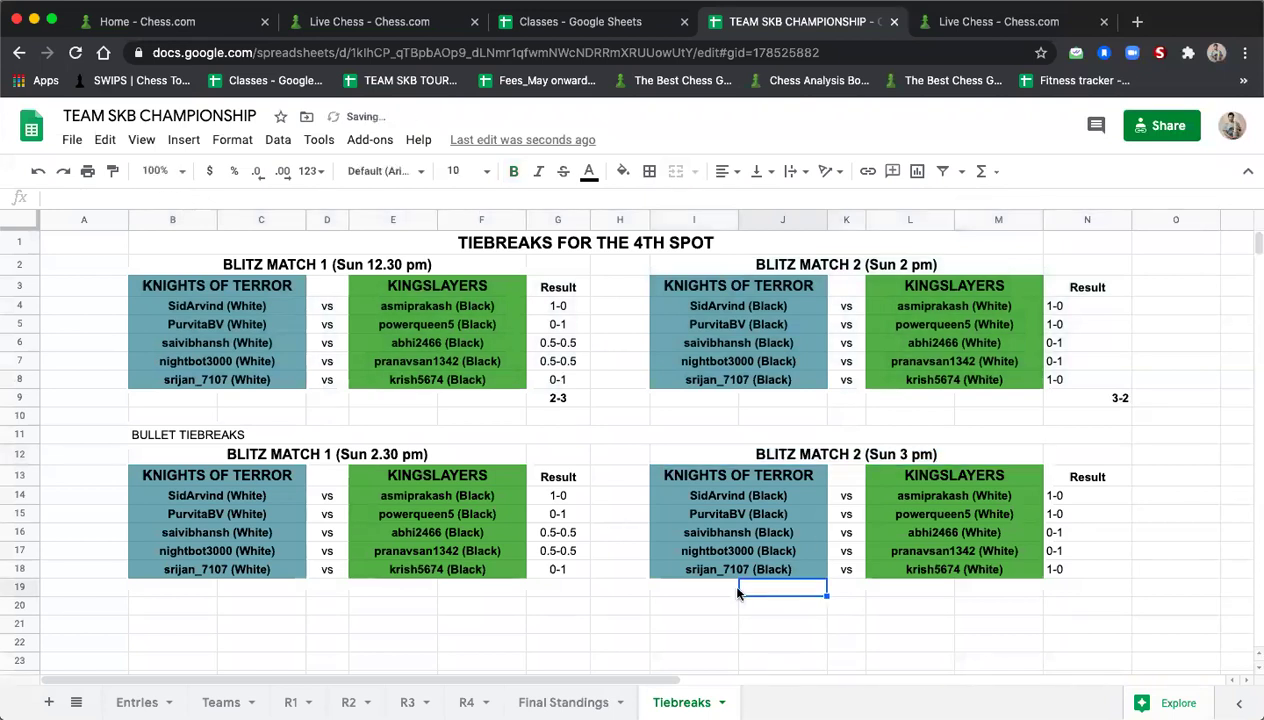
# Clear the copied results in cells G14 to G18 and N14 to N18 of the lower tables.
pyautogui.moveTo(580, 492); pyautogui.dragTo(571, 570)
pyautogui.press('Delete')
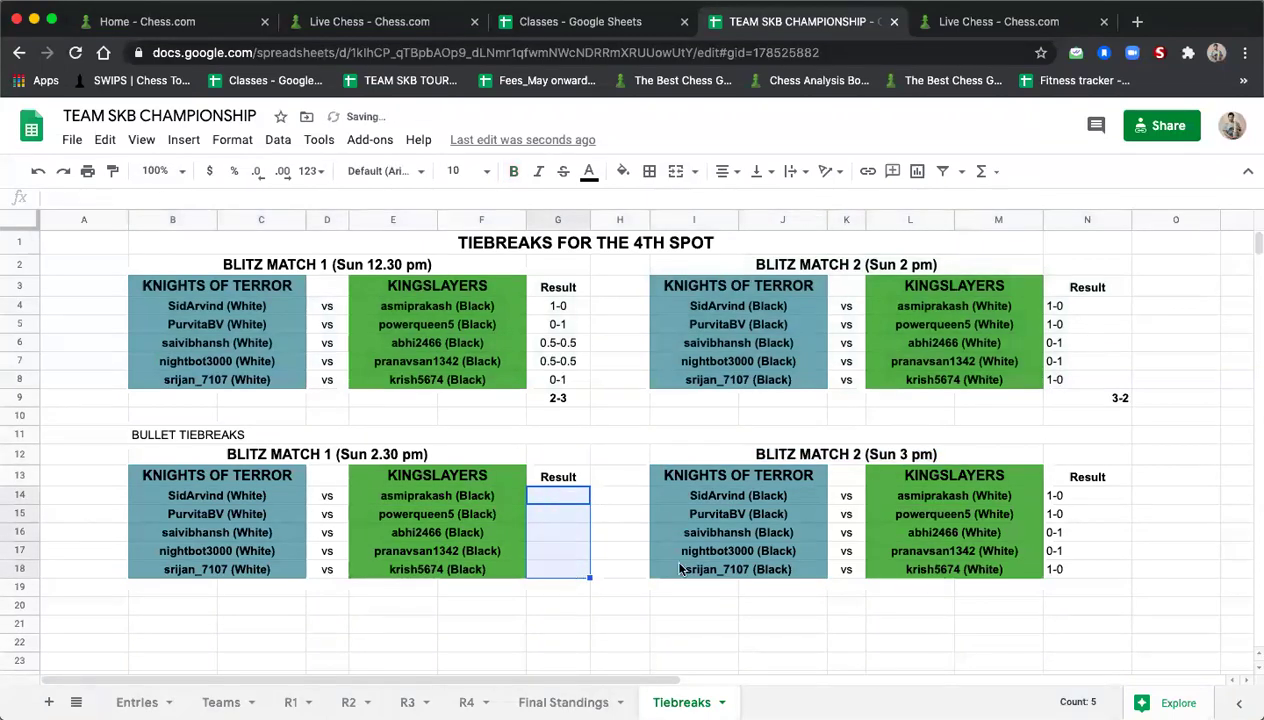
pyautogui.moveTo(1088, 498); pyautogui.dragTo(1082, 570)
pyautogui.press('Delete')
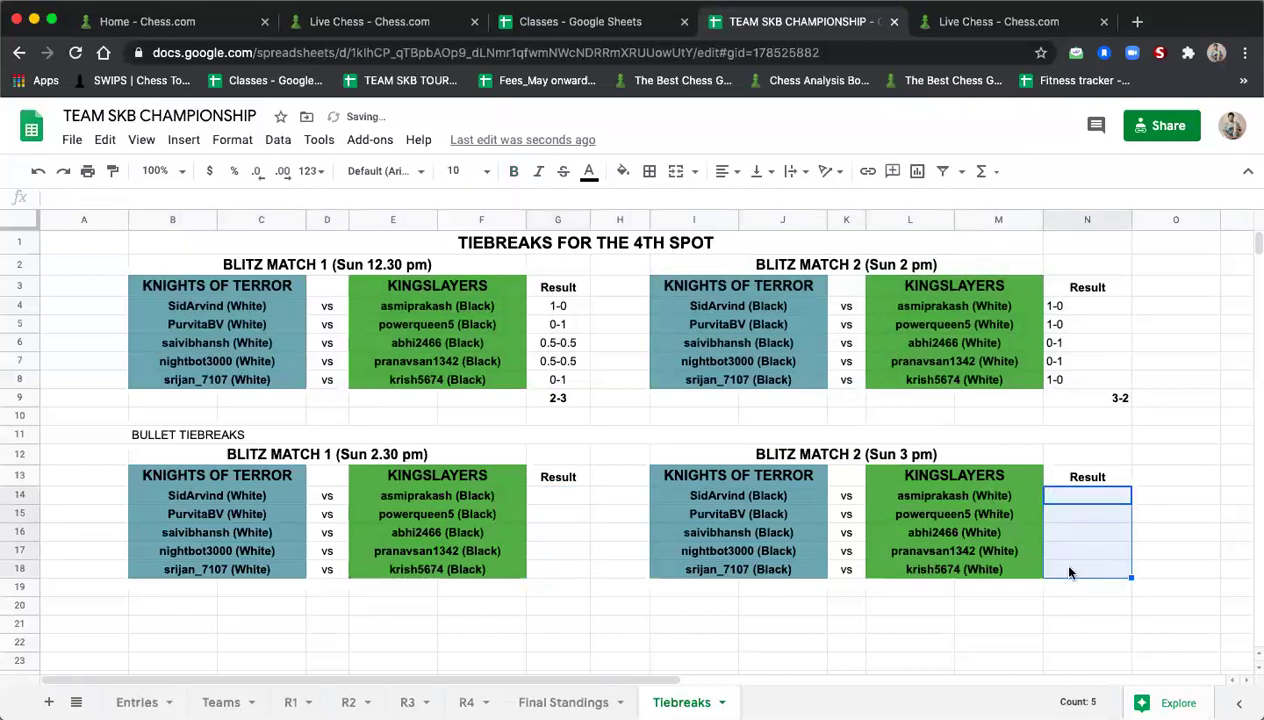
# Format the BULLET TIEBREAKS title in row 11 as bold, size 18 and centered.
pyautogui.click(255, 438)
pyautogui.click(515, 171)
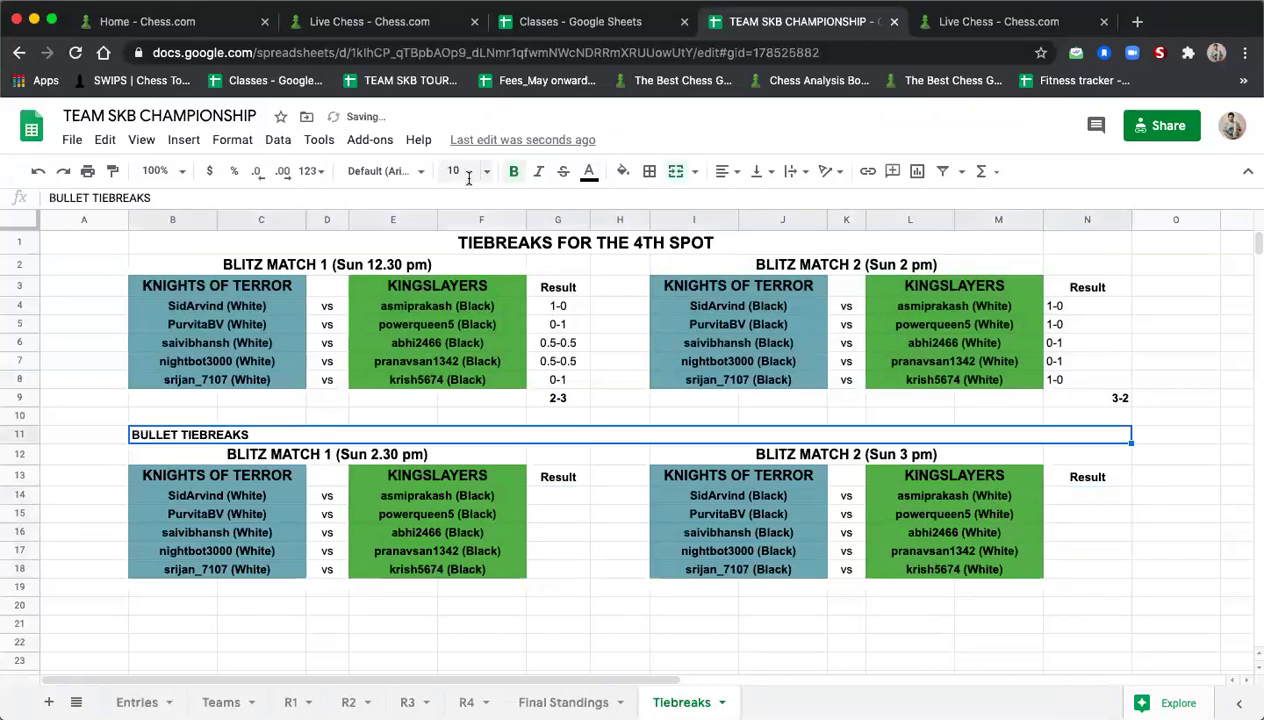
pyautogui.click(460, 171)
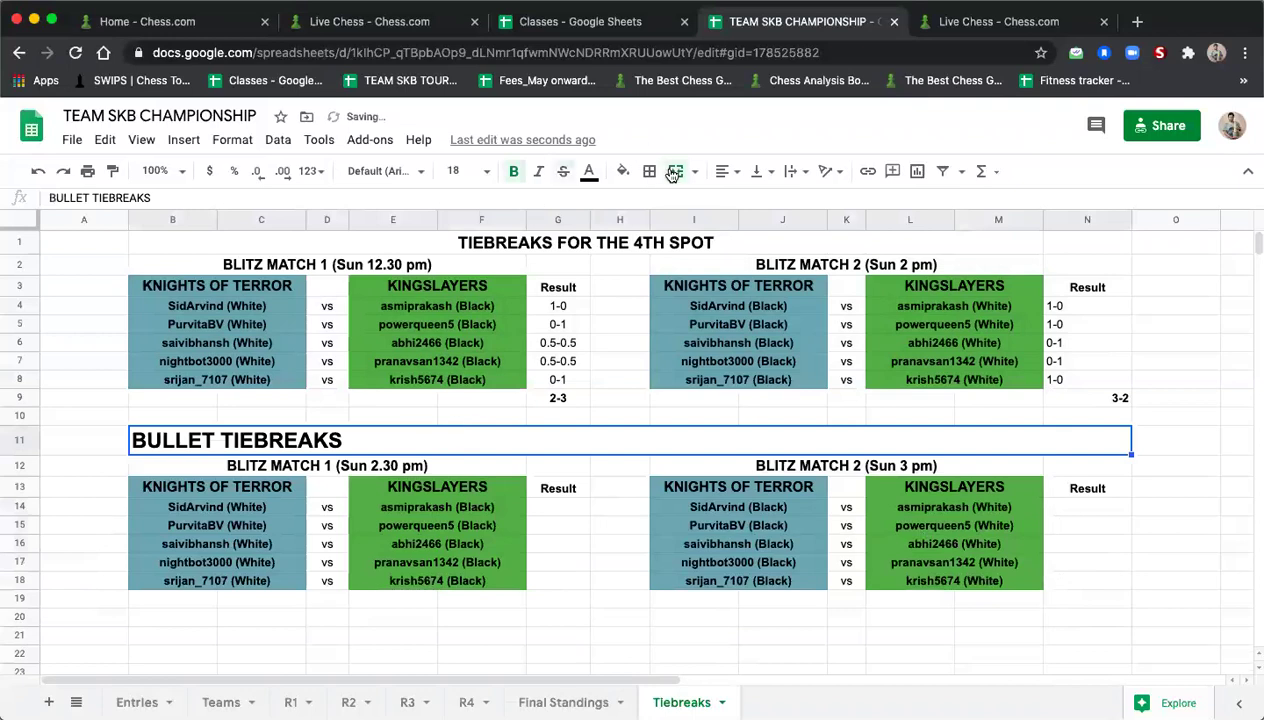
pyautogui.click(722, 171)
pyautogui.click(736, 207)
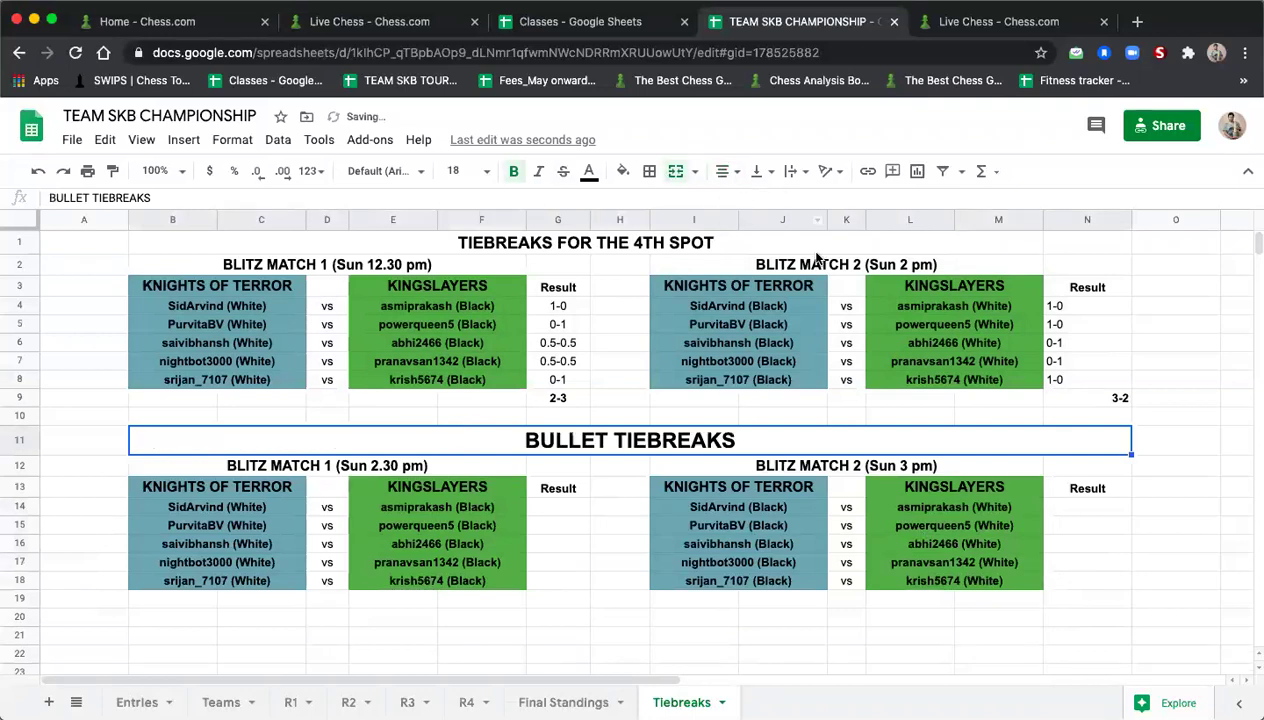
pyautogui.click(690, 633)
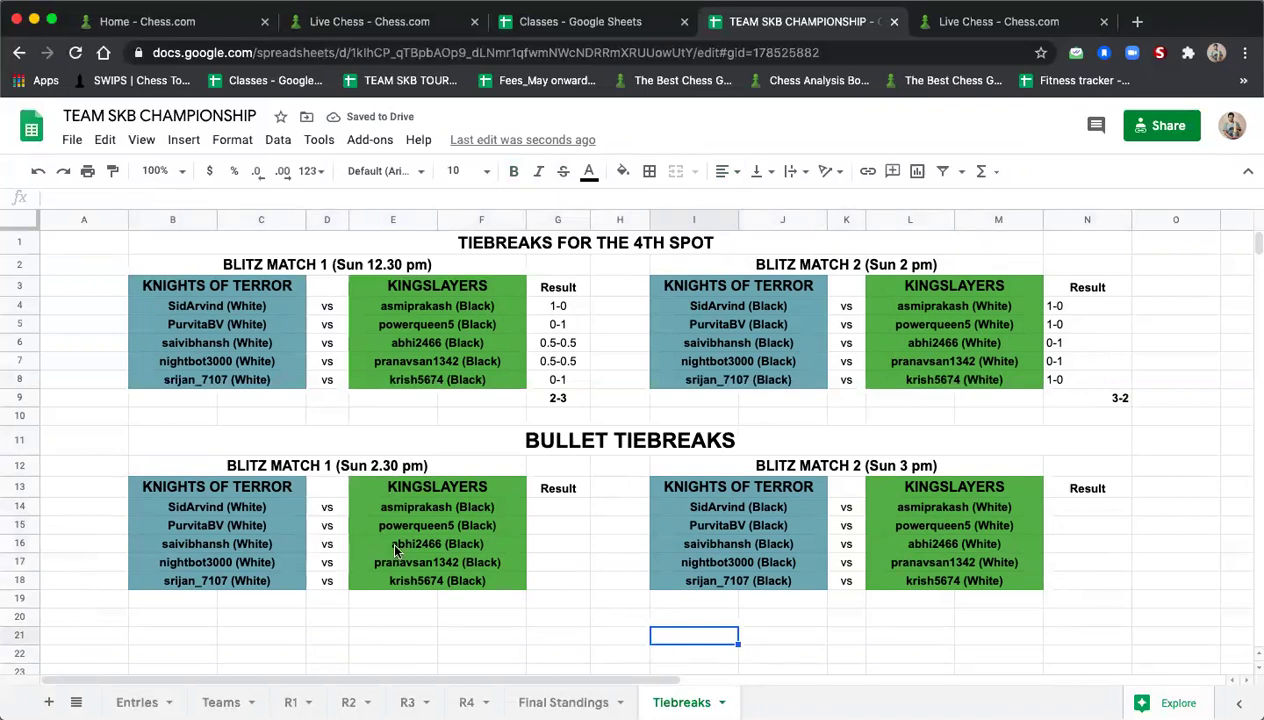
# Replace BLITZ with BULLET in both match headings in row 12, giving BULLET MATCH 1 and BULLET MATCH 2.
pyautogui.click(259, 468)
pyautogui.doubleClick(259, 468)
pyautogui.doubleClick(259, 468)
pyautogui.write('bu')
pyautogui.press('BackSpace')
pyautogui.press('BackSpace')
pyautogui.write('BULLET')
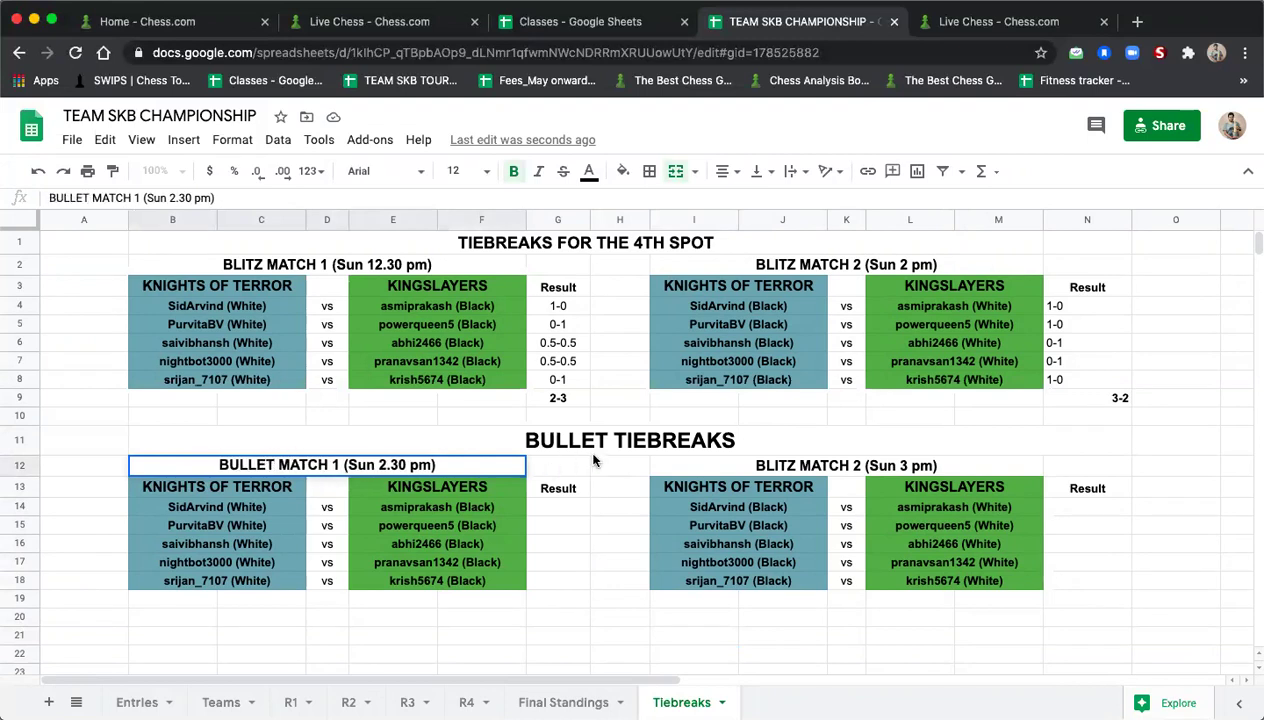
pyautogui.doubleClick(773, 464)
pyautogui.doubleClick(773, 464)
pyautogui.write('BULLET')
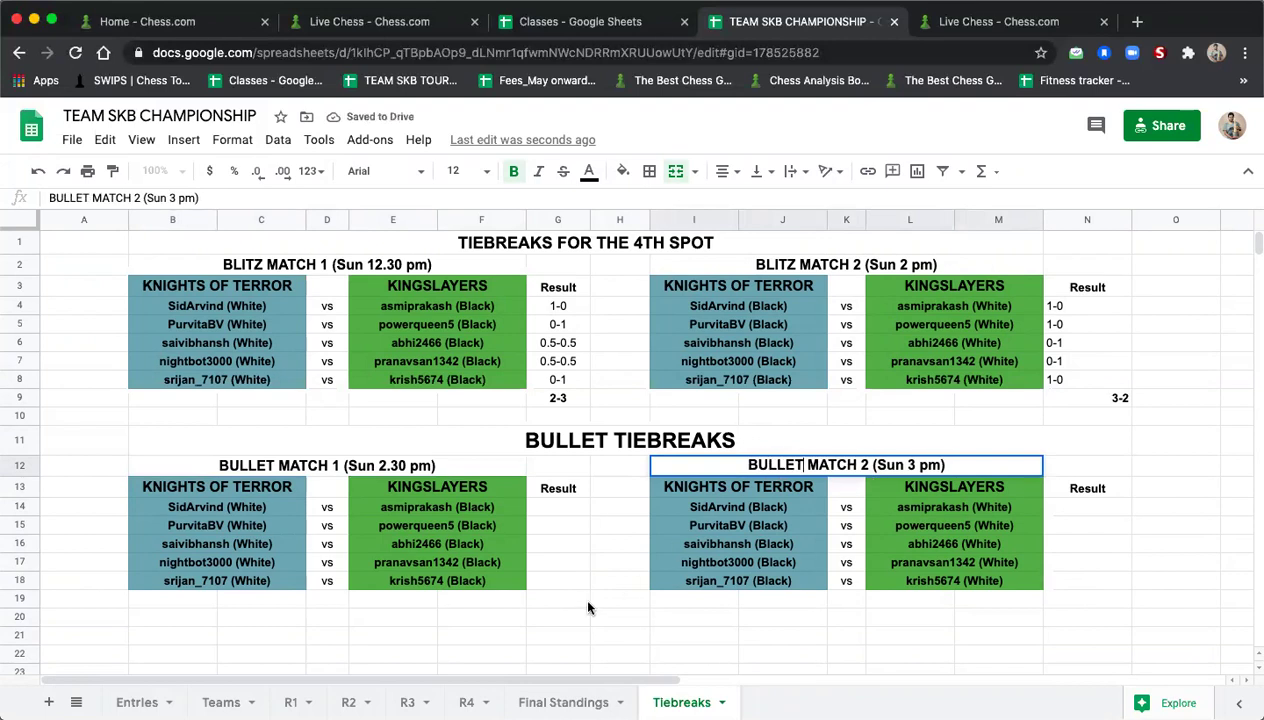
pyautogui.click(572, 618)
pyautogui.click(1171, 656)
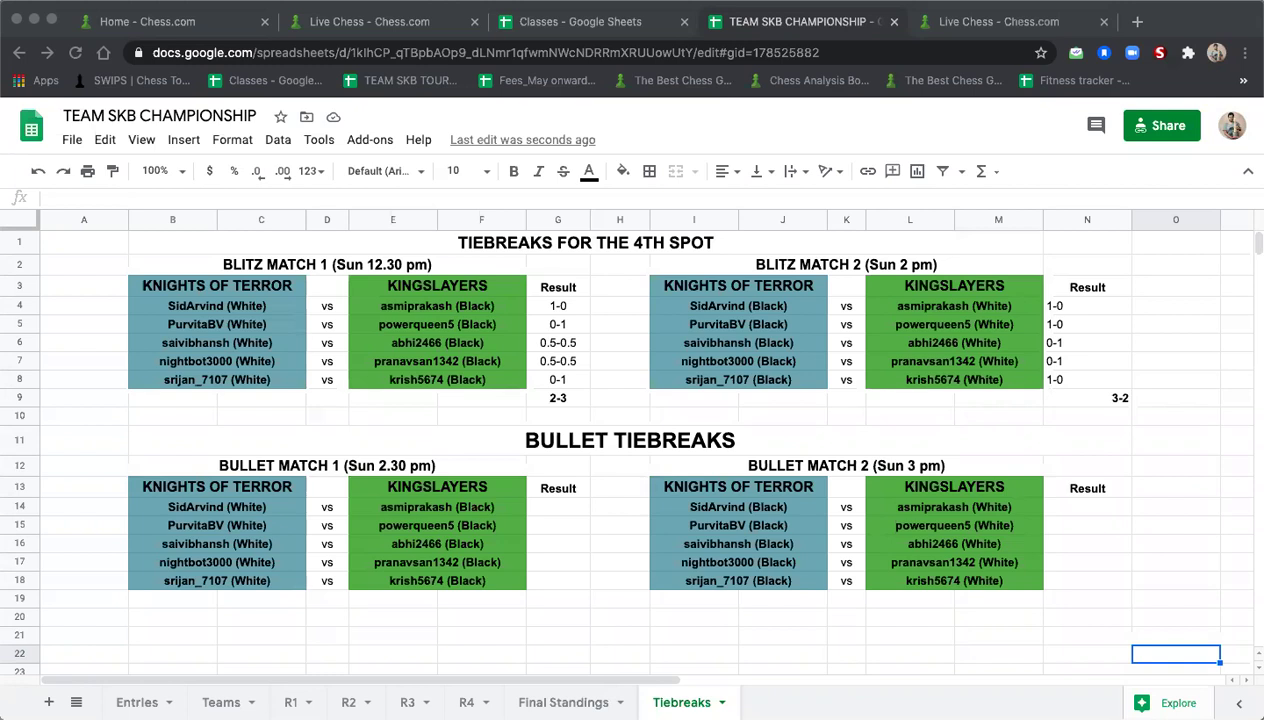
pyautogui.click(1176, 570)
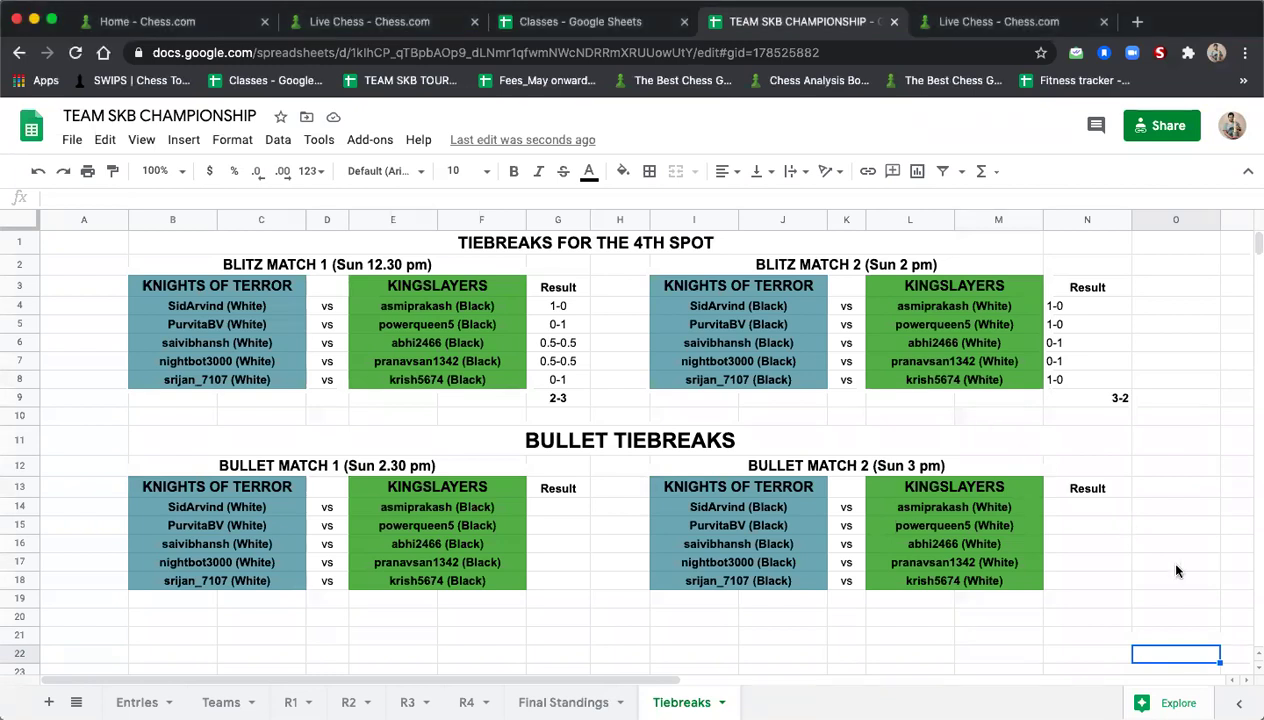
pyautogui.press('super+shift+4')
pyautogui.press('Escape')
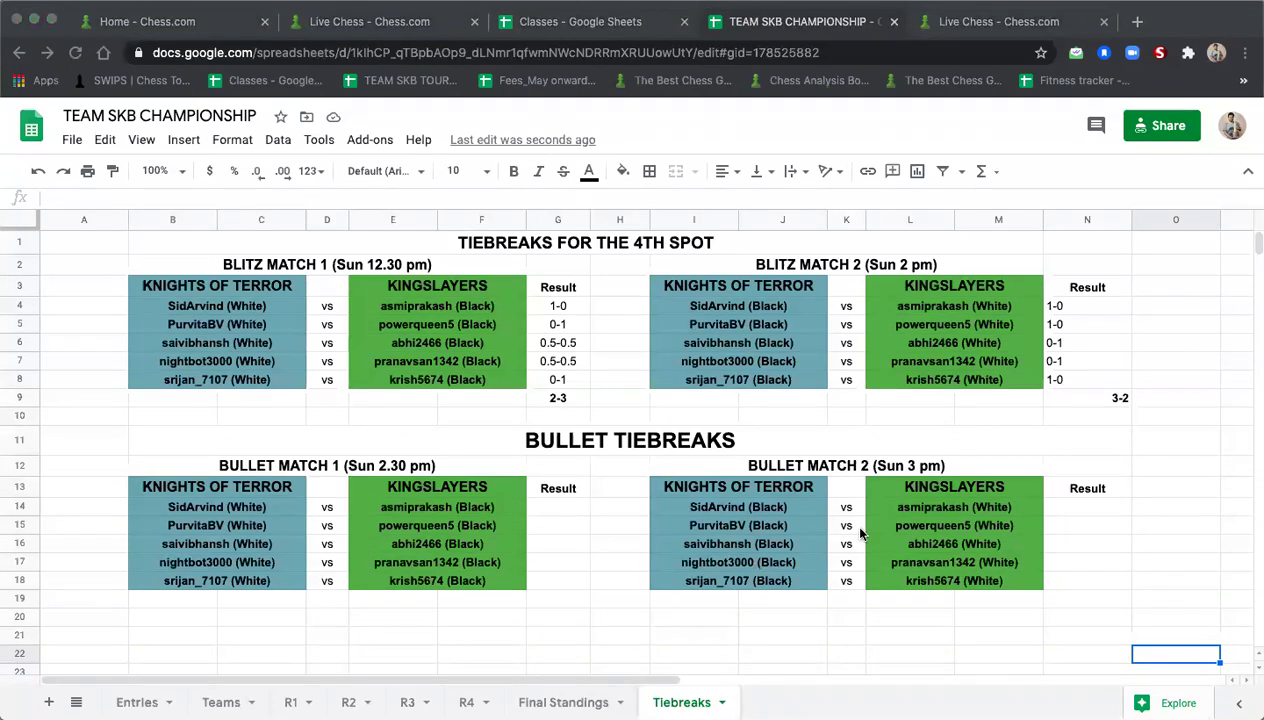